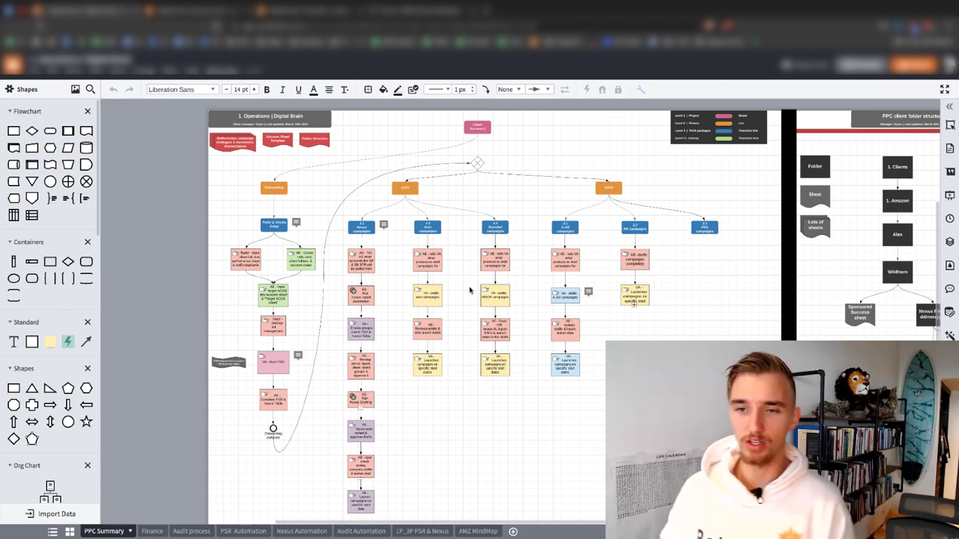
Zoom into the flowchart, then switch to the Workamajig WBS article tab.
scroll(734, 142, "up", 4)
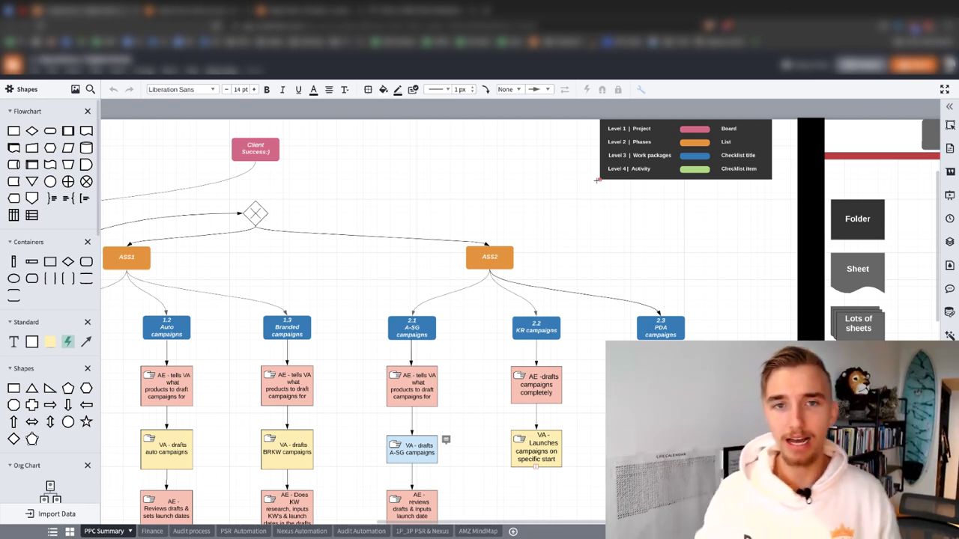
key("ctrl+Tab")
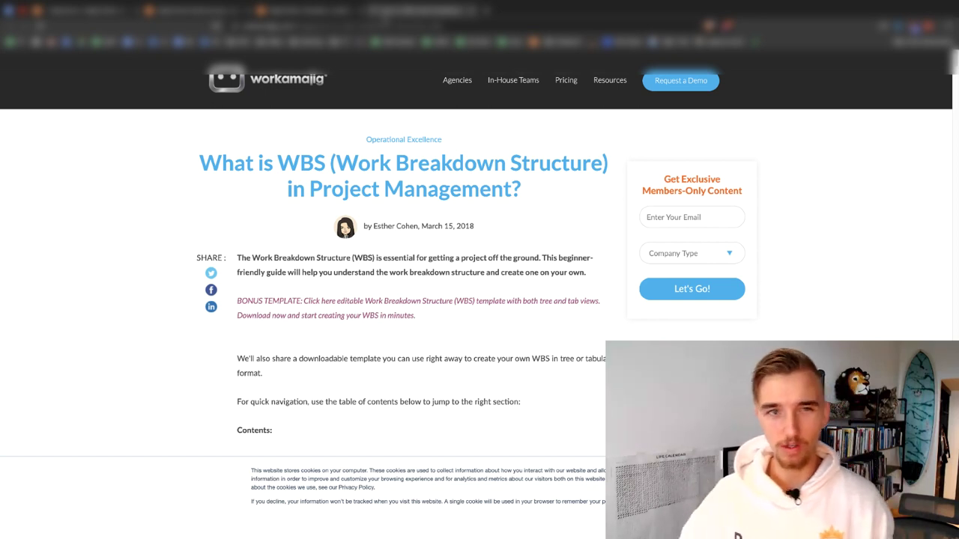
Scroll the WBS definitions and aircraft-system example, then return to the PPC Summary sheet.
scroll(285, 195, "down", 5)
scroll(289, 189, "up", 5)
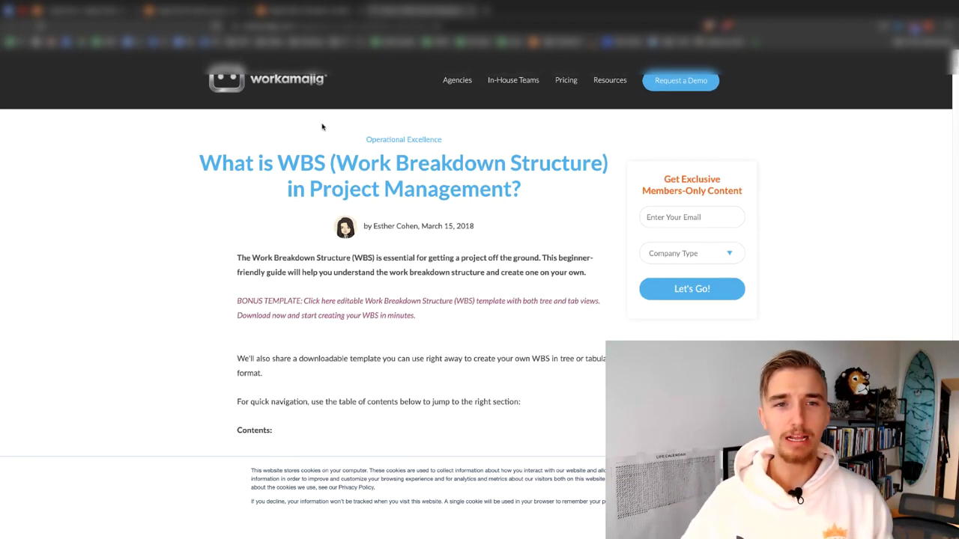
scroll(354, 226, "down", 5)
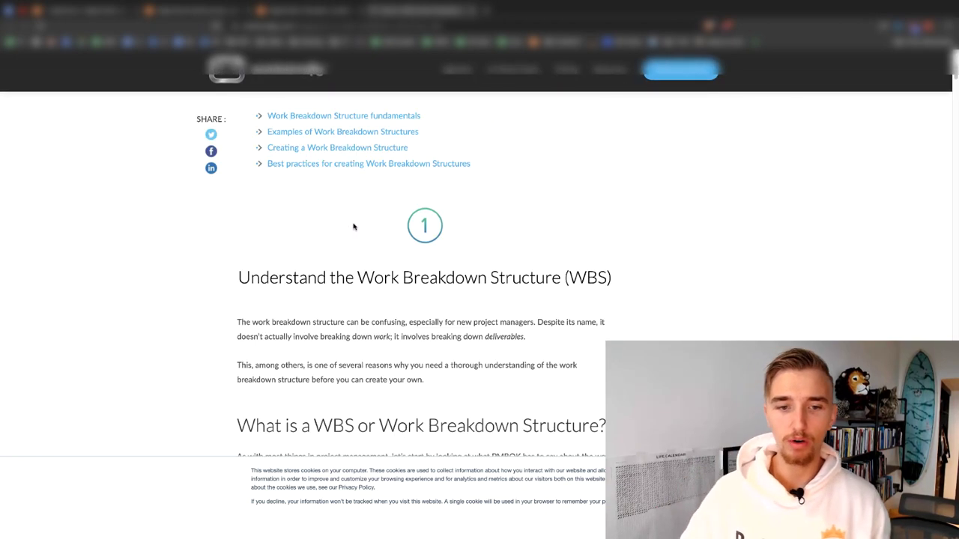
scroll(353, 226, "down", 5)
scroll(353, 236, "down", 10)
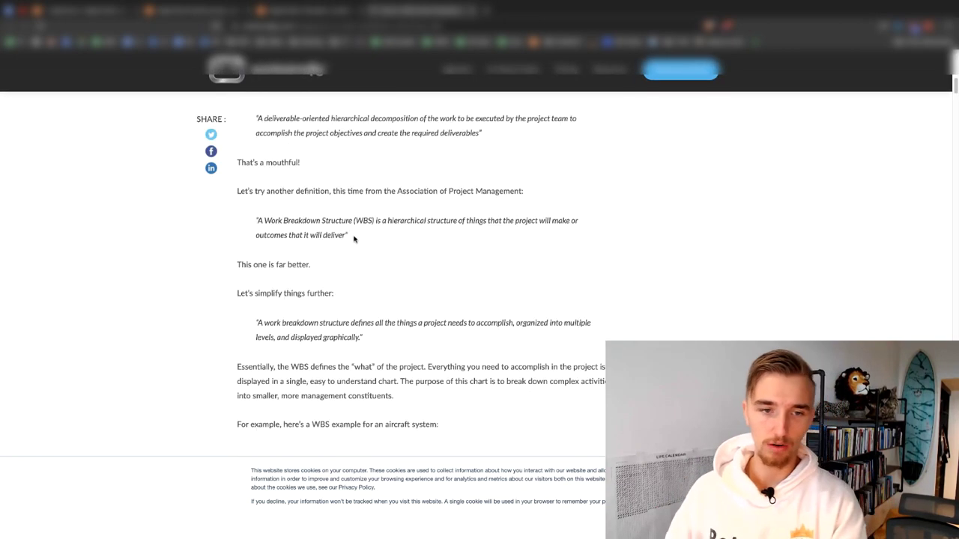
scroll(355, 238, "up", 15)
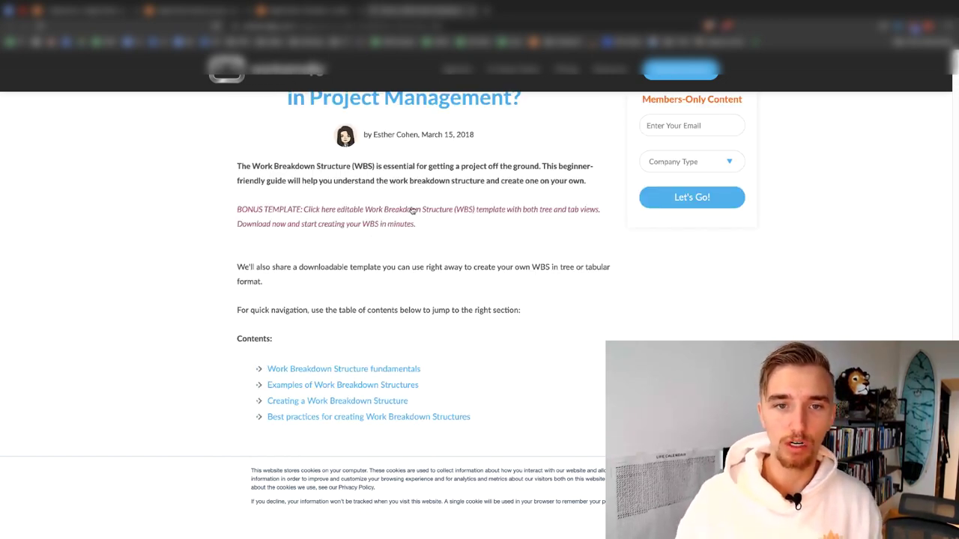
scroll(396, 186, "down", 18)
scroll(410, 206, "up", 3)
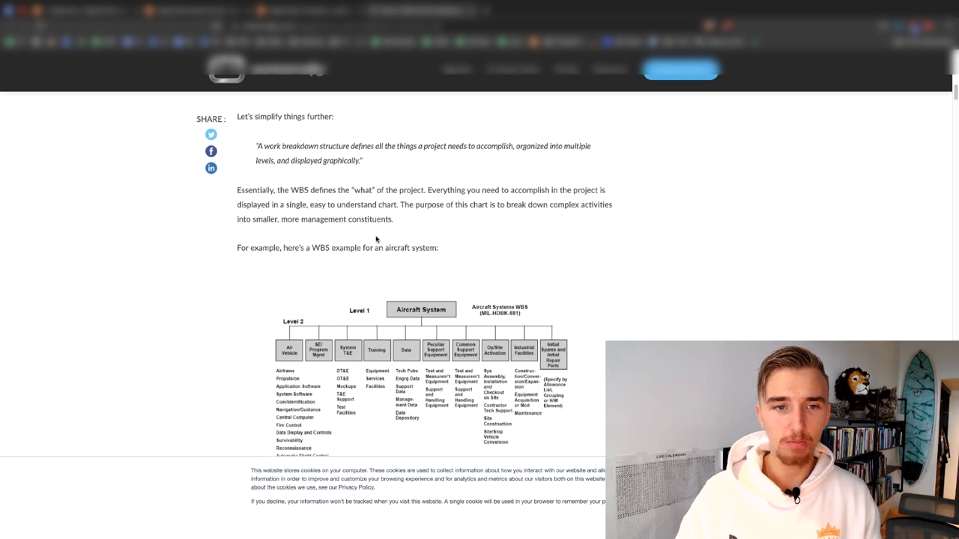
scroll(379, 240, "down", 3)
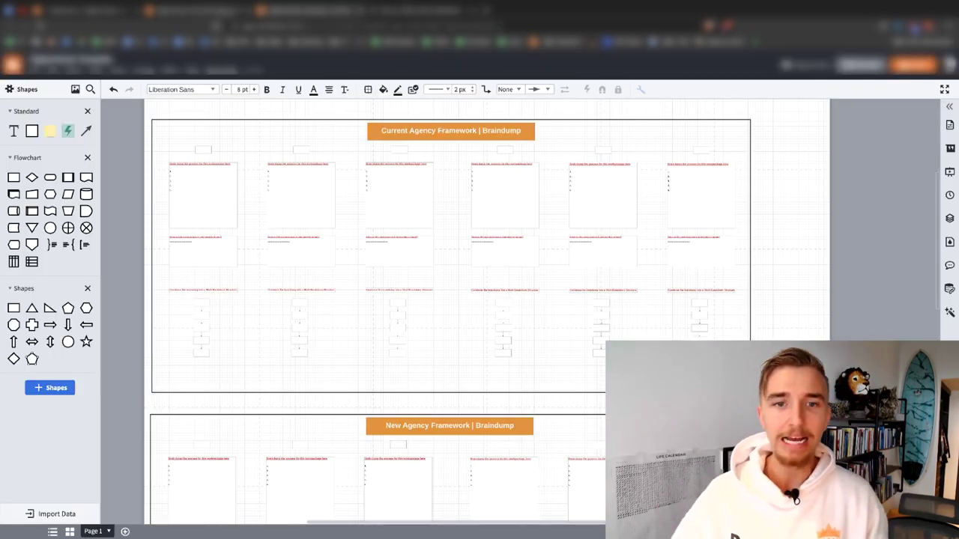
scroll(480, 315, "down", 5)
scroll(248, 152, "up", 10)
left_click_drag(360, 171, 105, 248)
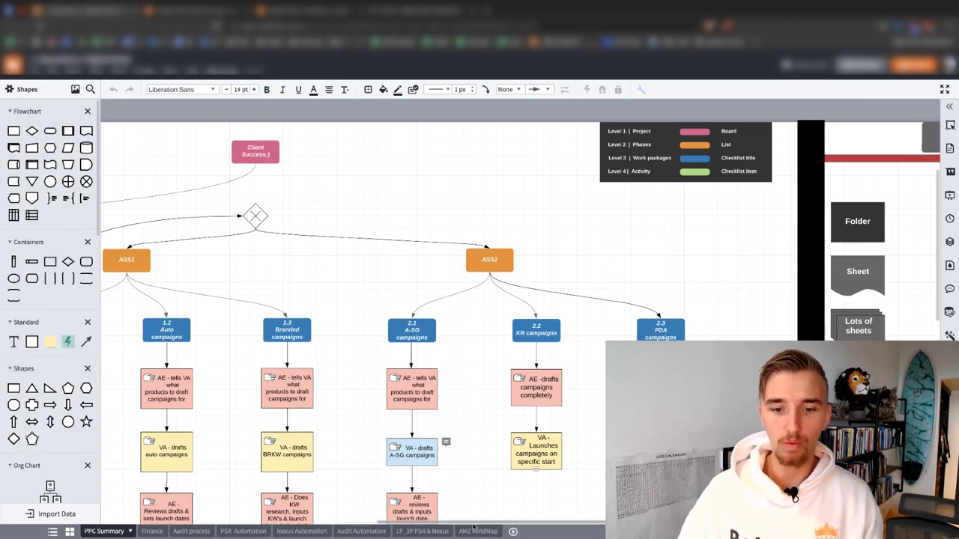
scroll(533, 179, "left", 6)
scroll(533, 179, "down", 3)
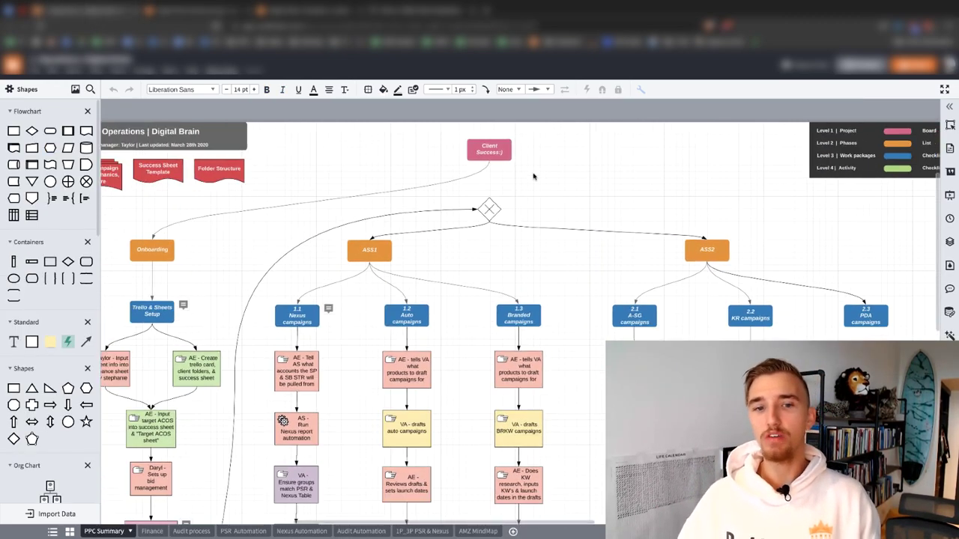
left_click_drag(592, 146, 443, 135)
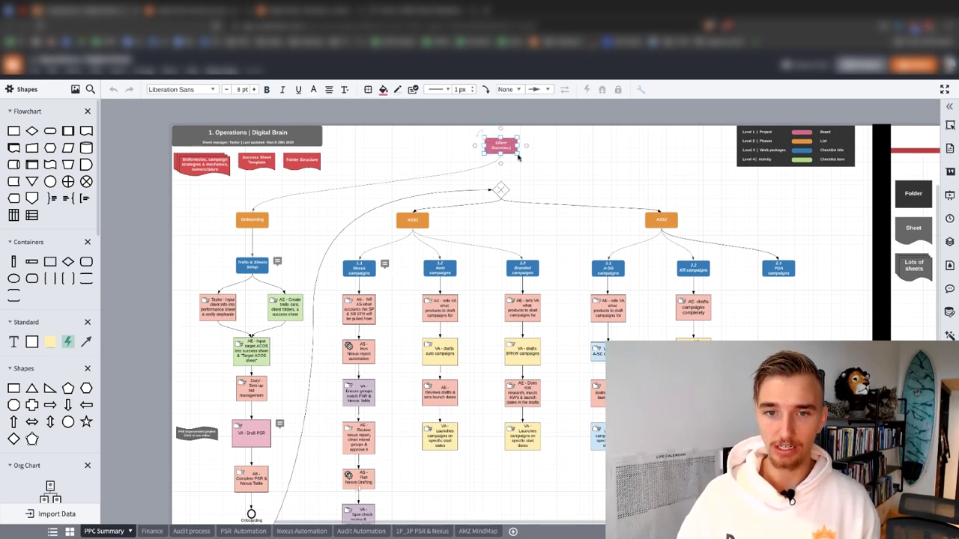
left_click_drag(714, 215, 225, 216)
left_click(718, 224)
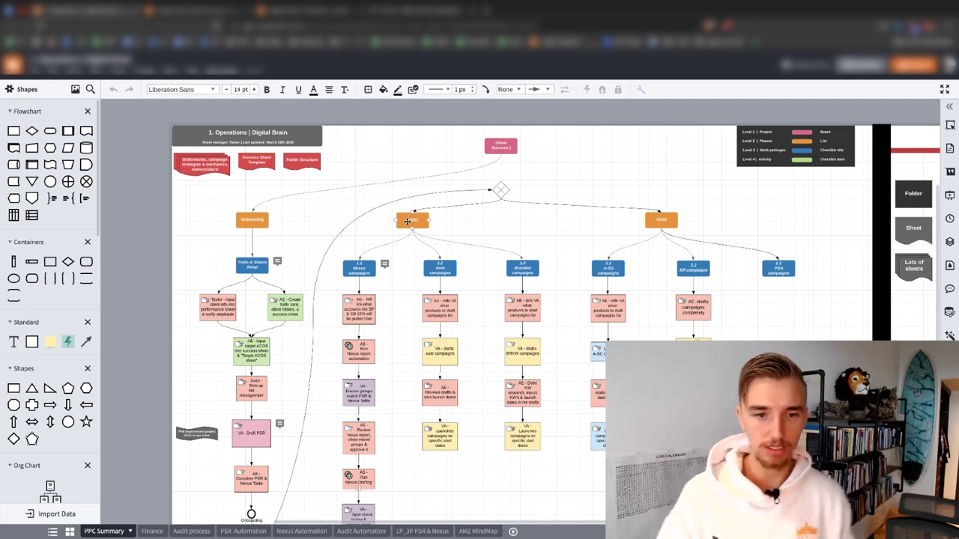
left_click(674, 225)
key("Escape")
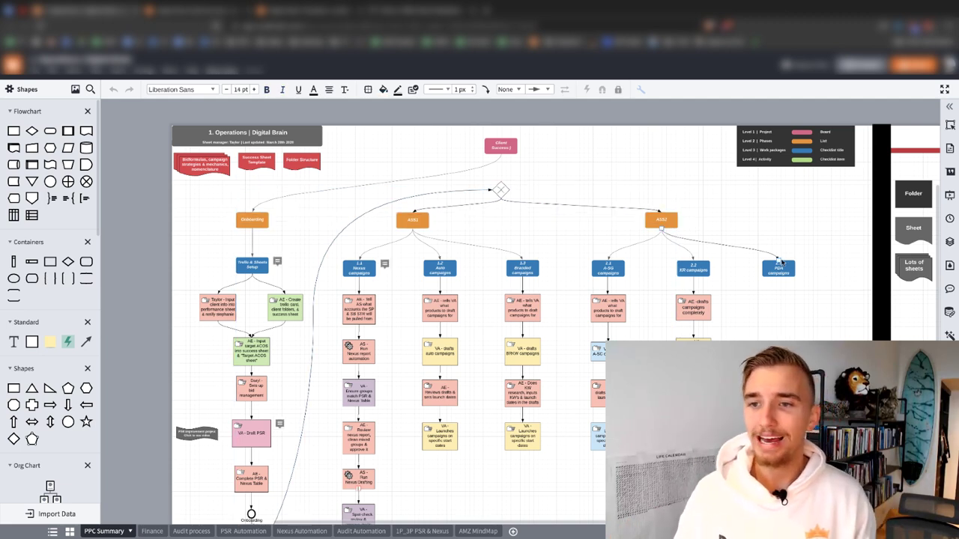
left_click_drag(820, 278, 211, 272)
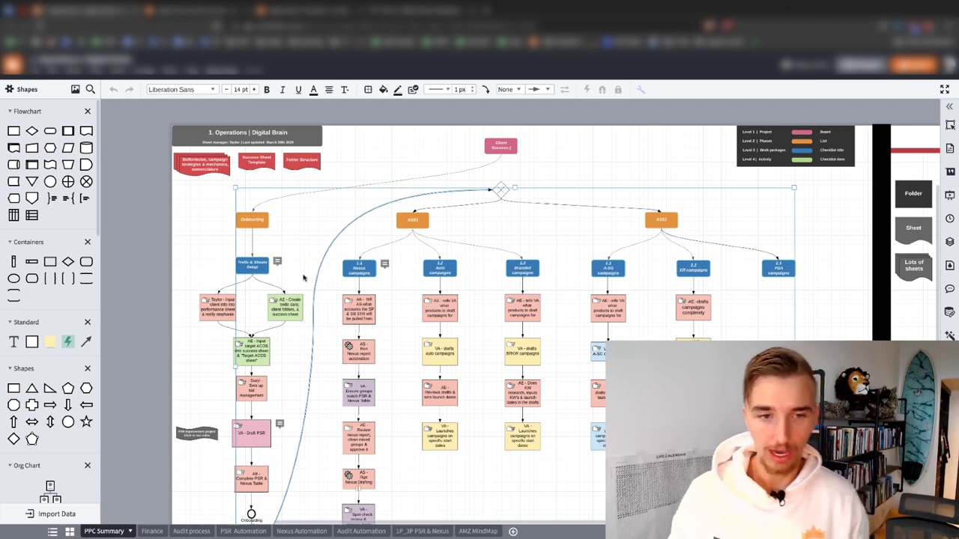
left_click(304, 226)
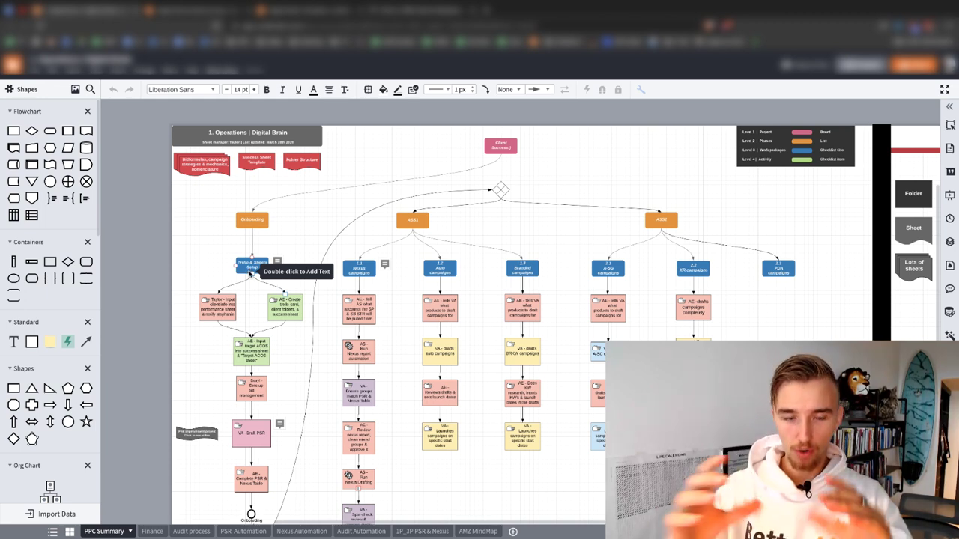
left_click_drag(212, 267, 816, 272)
left_click(209, 268)
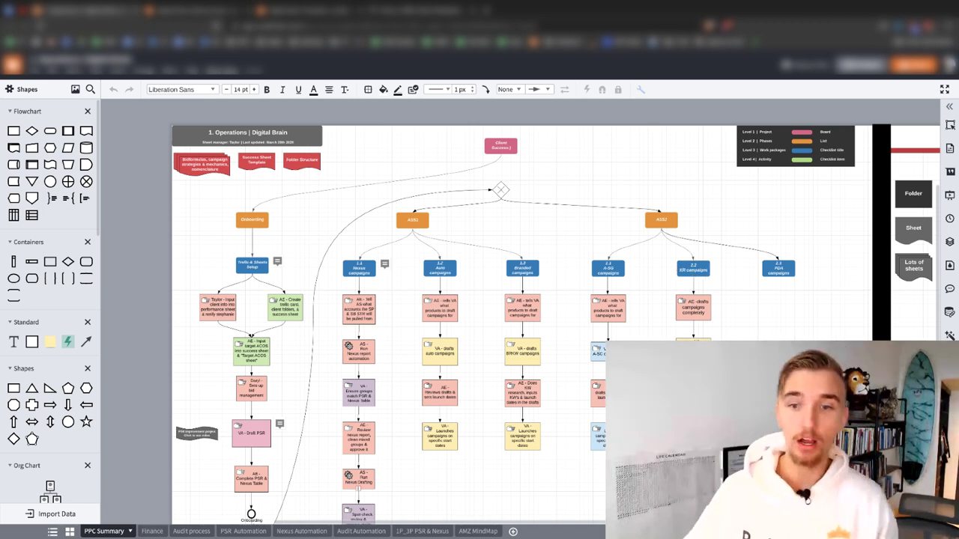
scroll(714, 524, "down", 1)
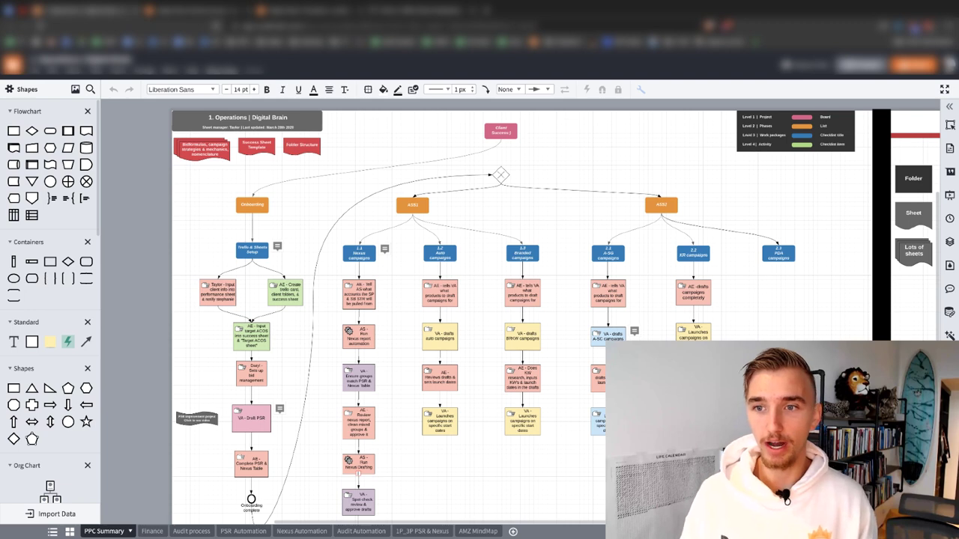
Marquee-select flowchart rows in turn: a full row, the blue level-3 boxes, the orange phase boxes.
left_click_drag(763, 289, 237, 474)
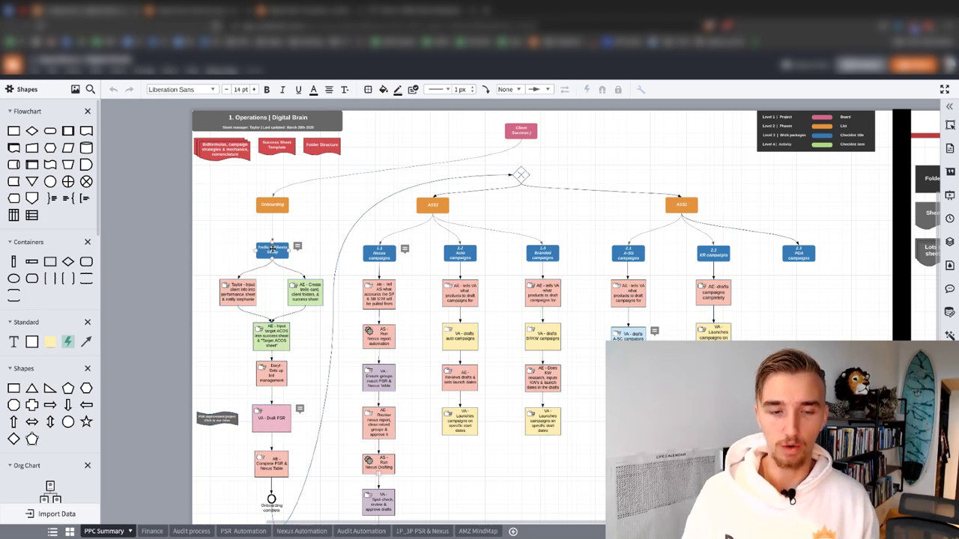
left_click(247, 299)
left_click(222, 320)
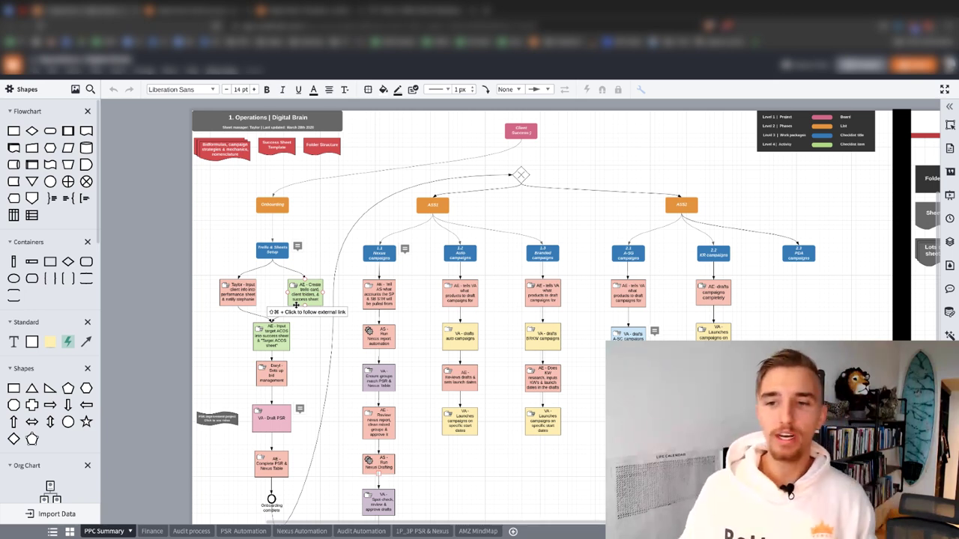
left_click_drag(844, 257, 260, 249)
left_click(747, 201)
left_click_drag(747, 201, 213, 211)
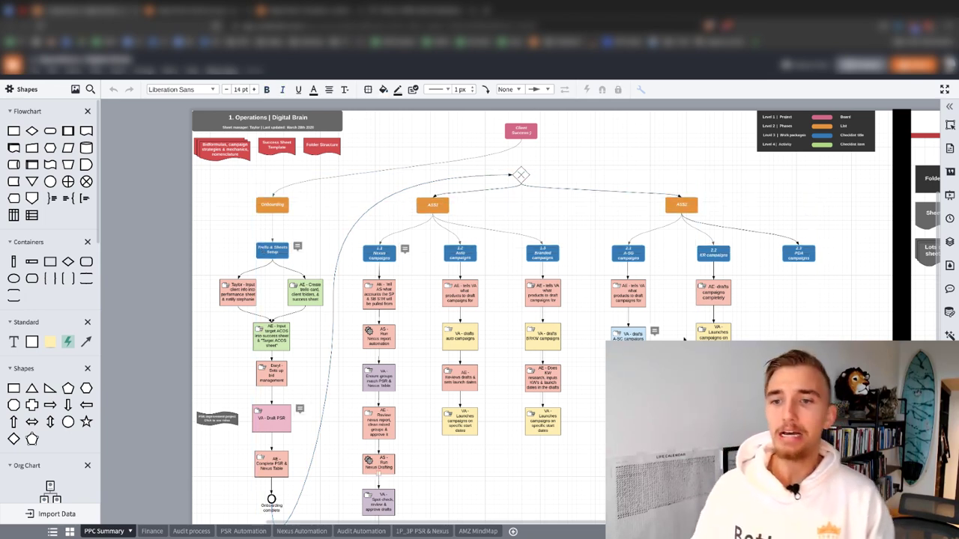
Scroll down past the flowchart to the Old to New example sheet.
scroll(629, 329, "down", 1)
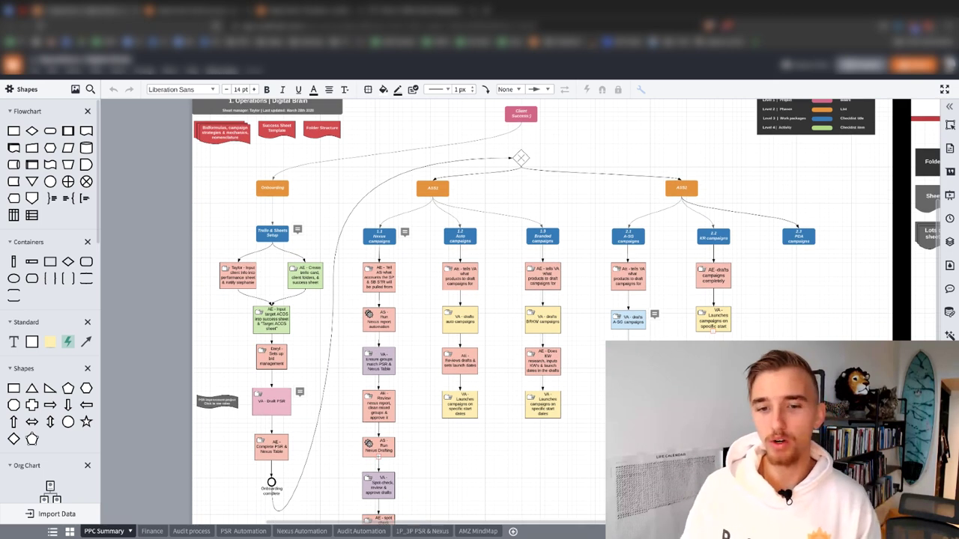
left_click_drag(674, 496, 218, 261)
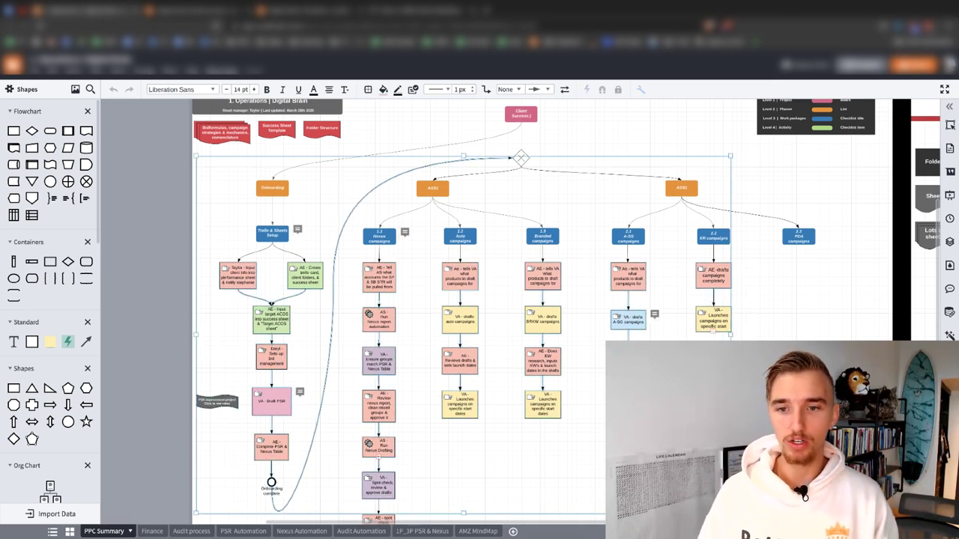
scroll(218, 262, "down", 1)
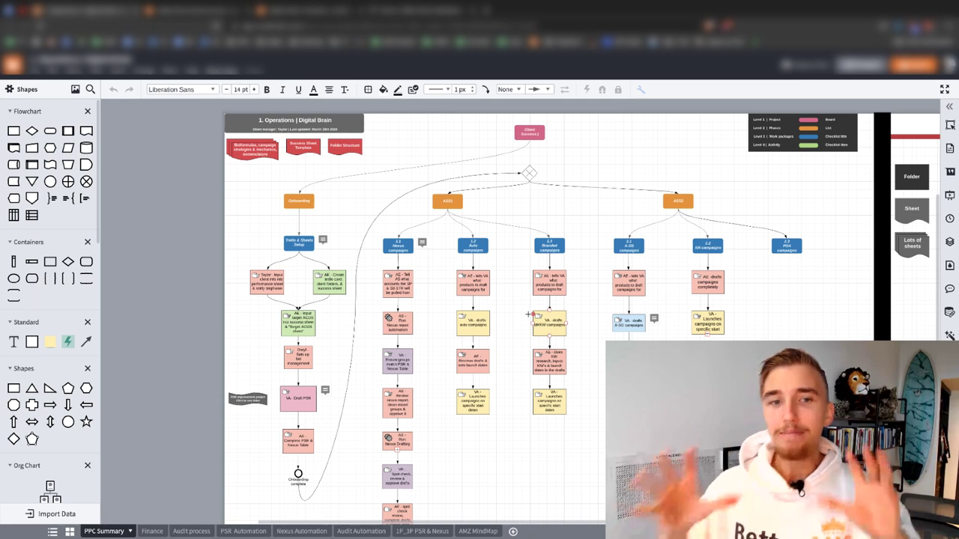
scroll(549, 309, "down", 1)
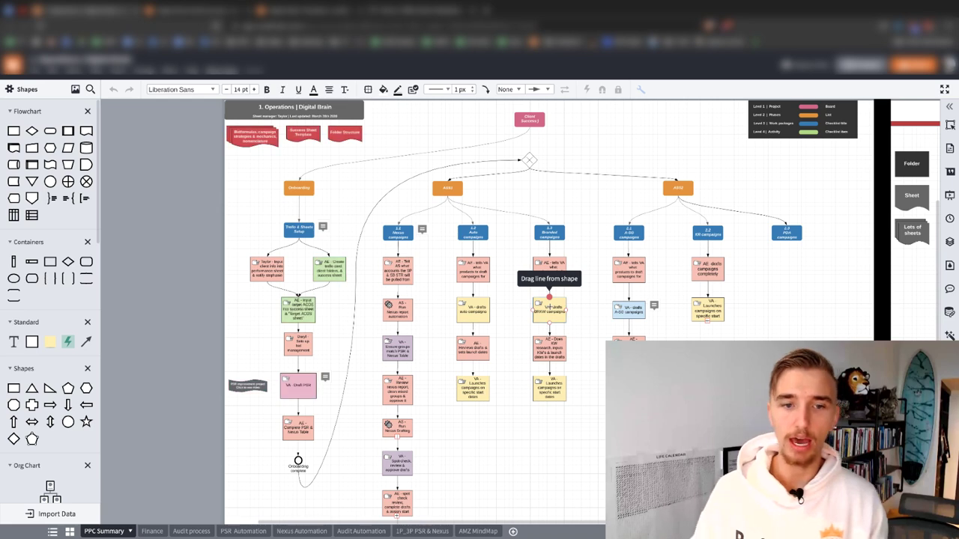
scroll(410, 340, "down", 1)
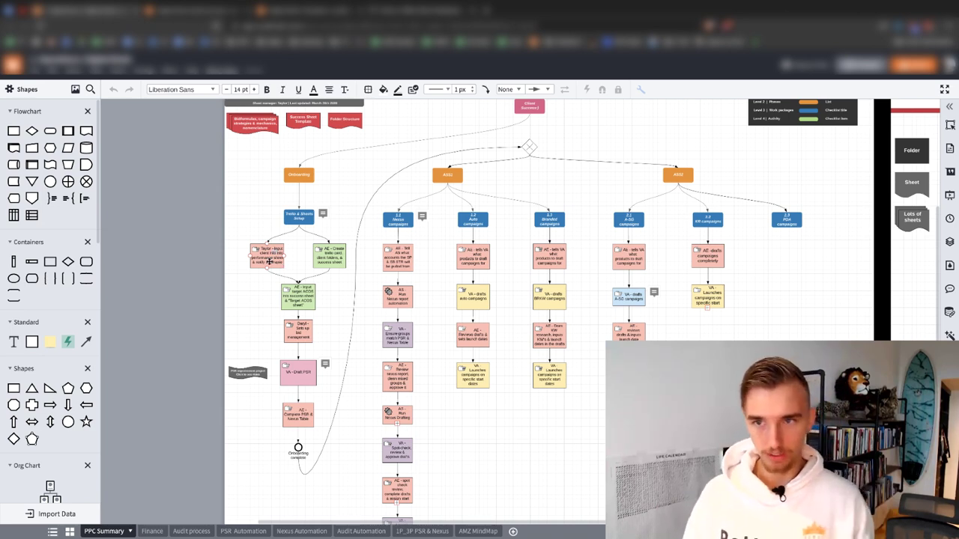
scroll(377, 303, "down", 1)
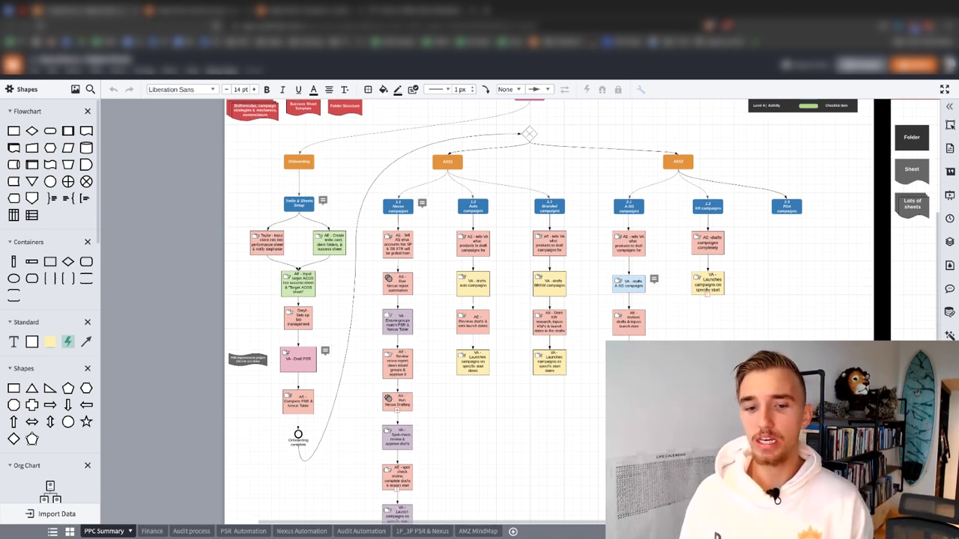
scroll(547, 311, "down", 1)
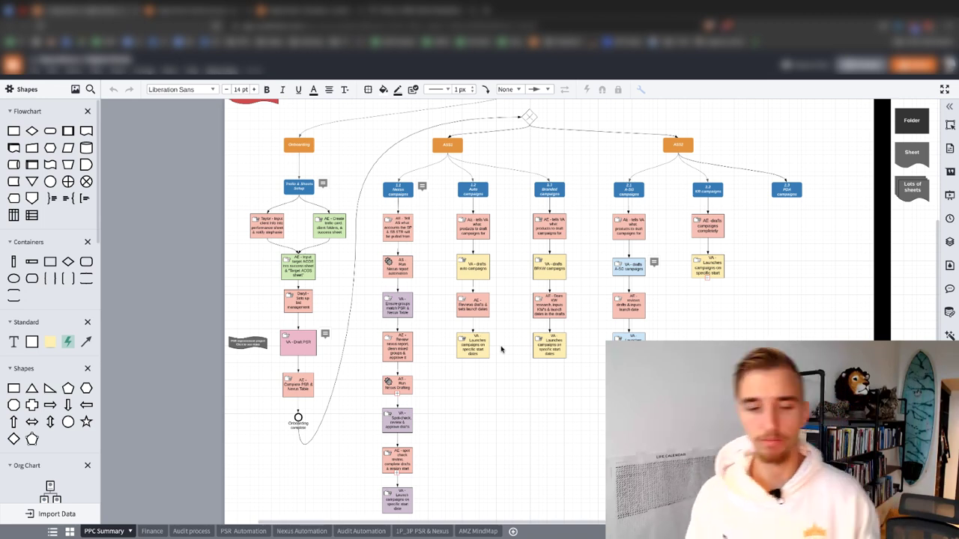
scroll(548, 342, "down", 1)
scroll(548, 342, "down", 2)
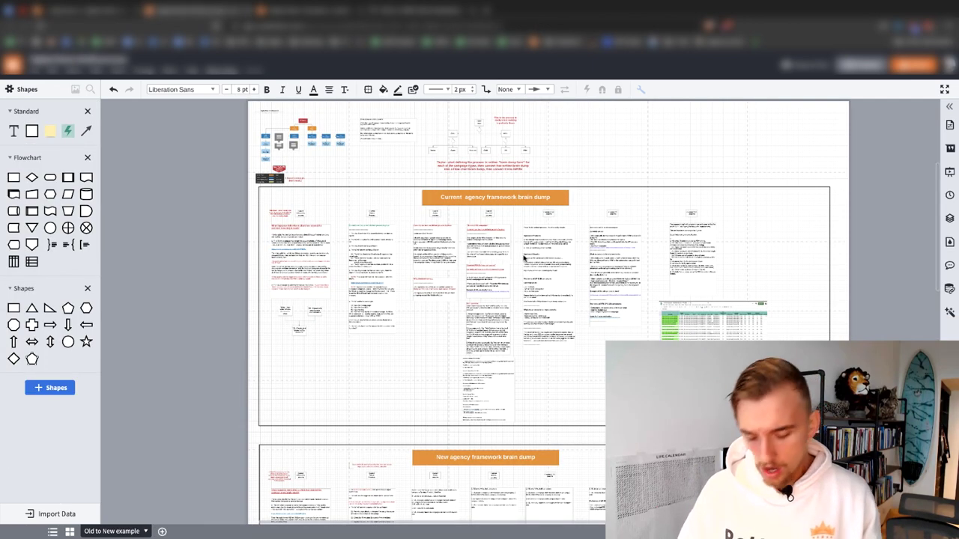
left_click(524, 257)
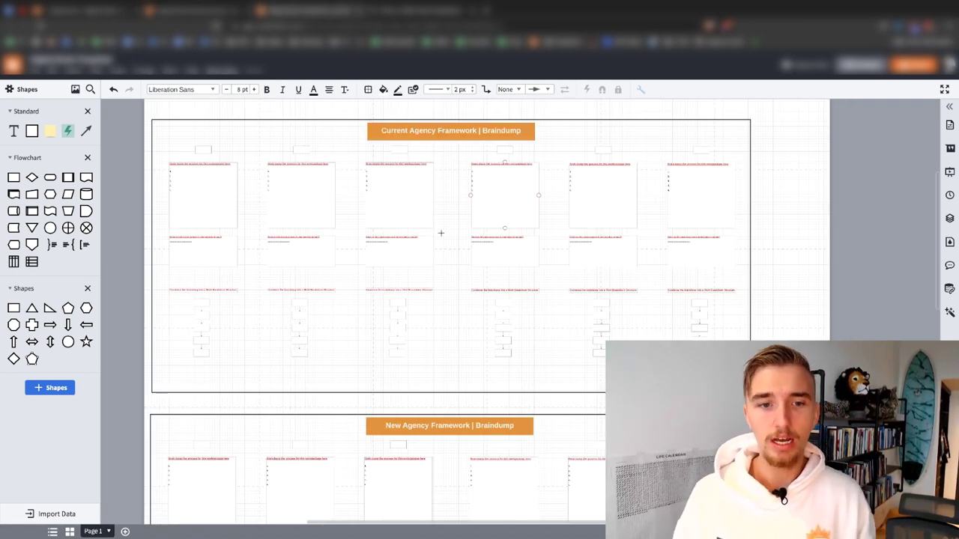
scroll(420, 234, "down", 1)
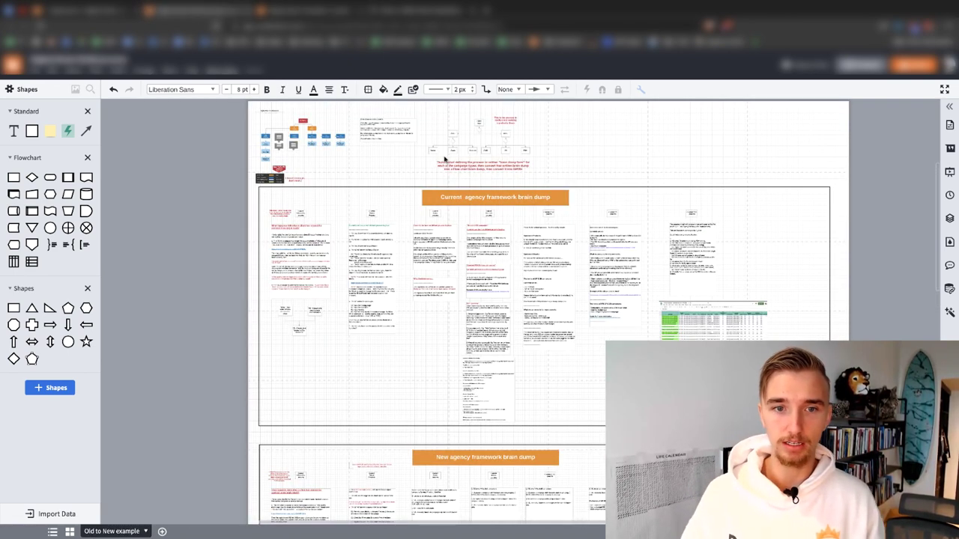
scroll(368, 192, "up", 2)
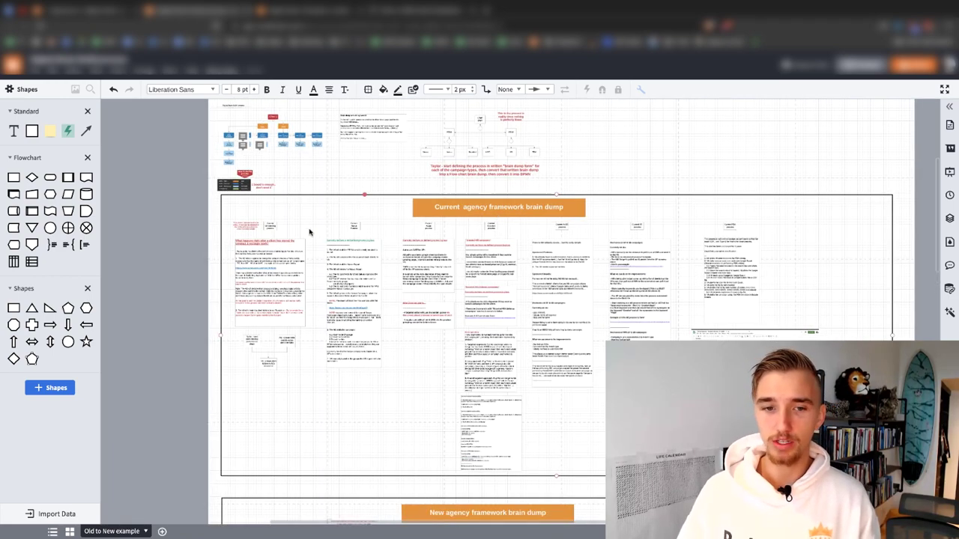
scroll(307, 235, "up", 1)
scroll(468, 220, "up", 1)
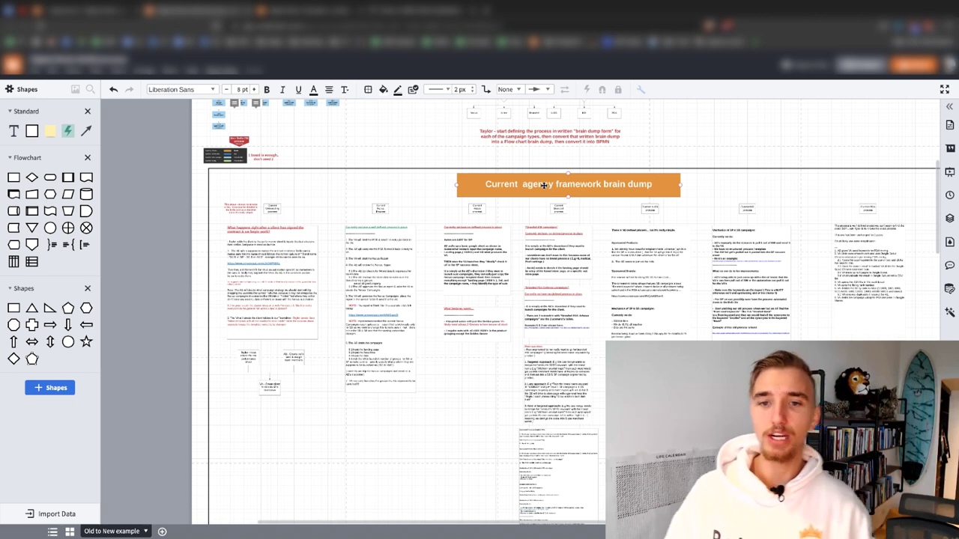
scroll(689, 284, "down", 2)
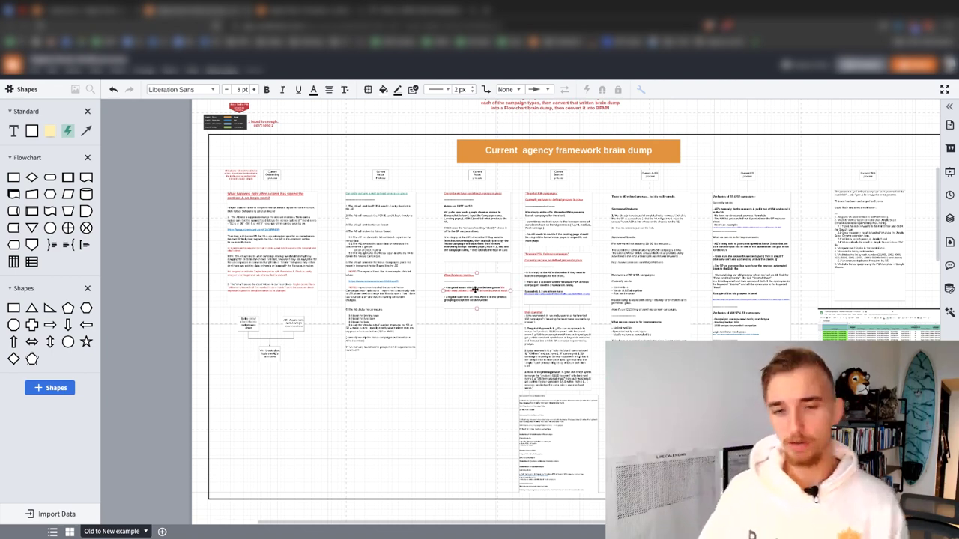
scroll(475, 288, "up", 8)
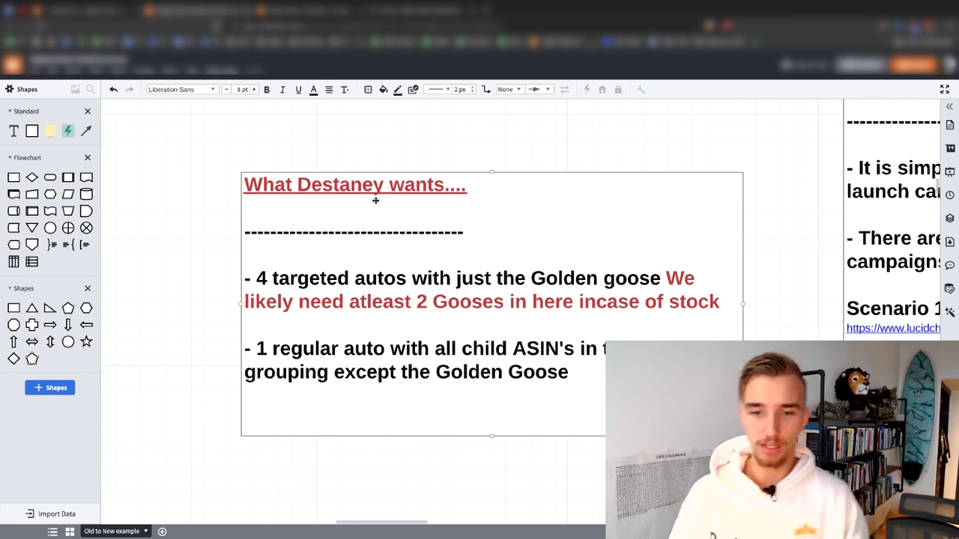
Scroll to the New agency framework brain dump and select the third column's note box.
scroll(375, 200, "down", 10)
scroll(400, 257, "up", 3)
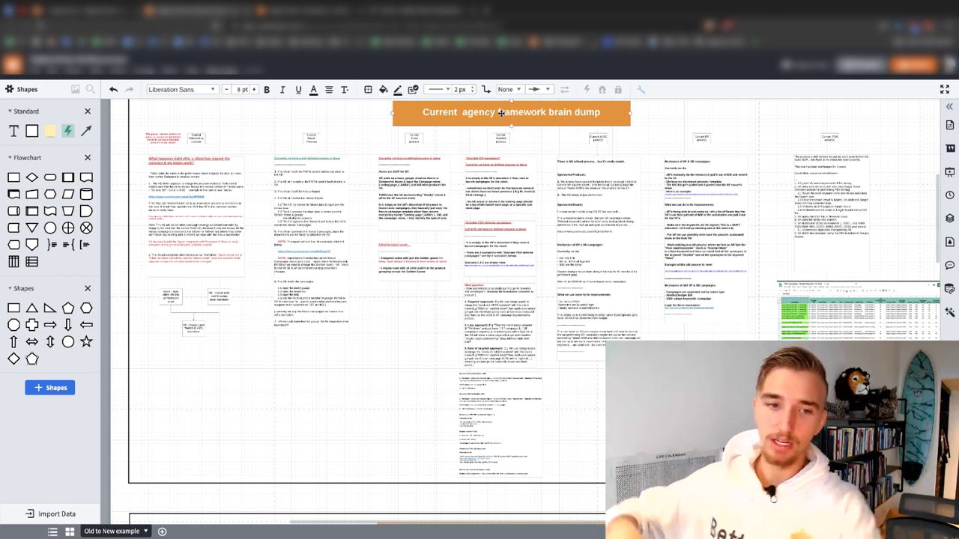
scroll(598, 252, "up", 1)
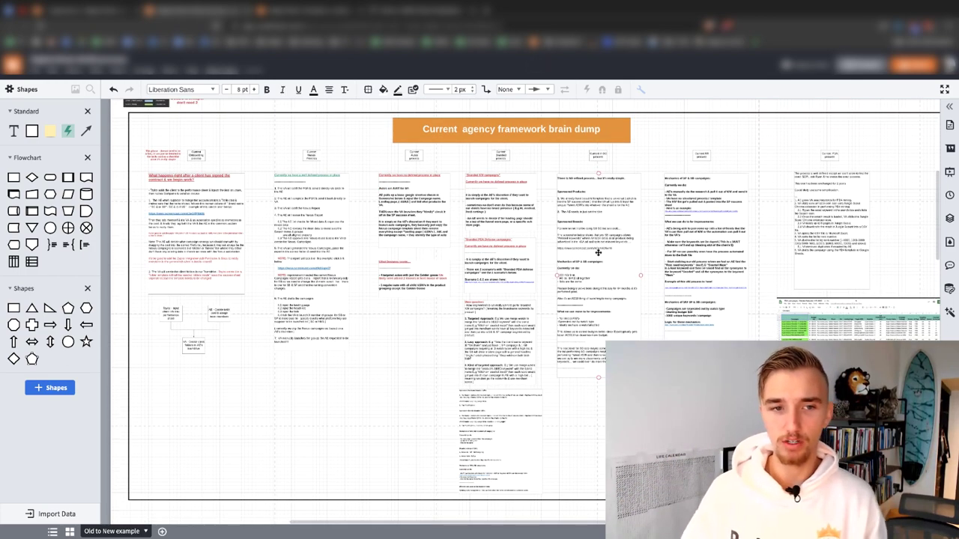
scroll(598, 253, "down", 10)
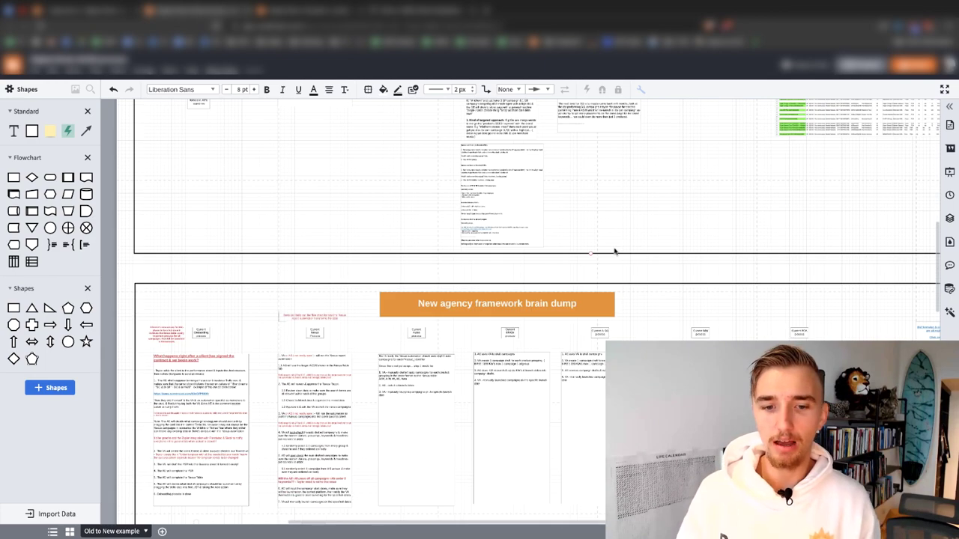
scroll(607, 246, "down", 2)
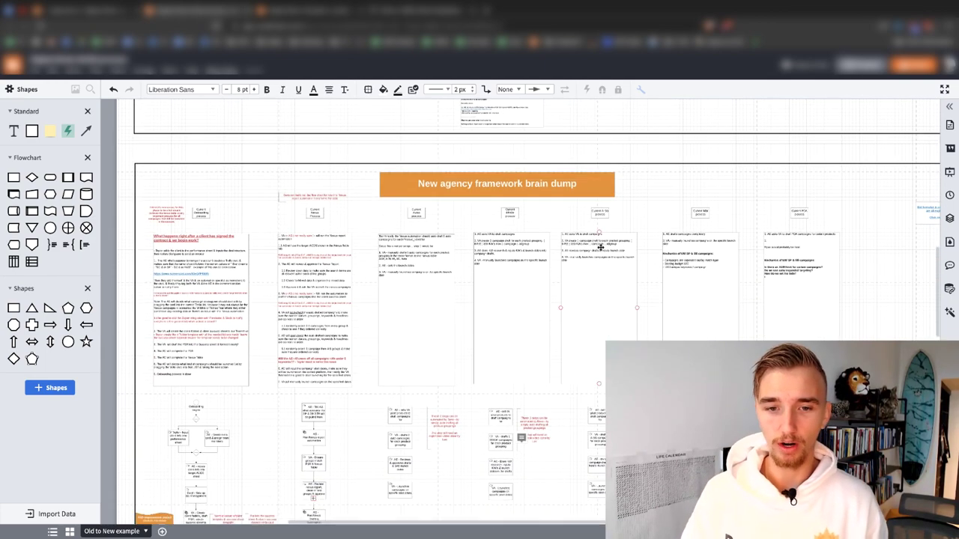
scroll(519, 238, "up", 10)
scroll(507, 265, "down", 9)
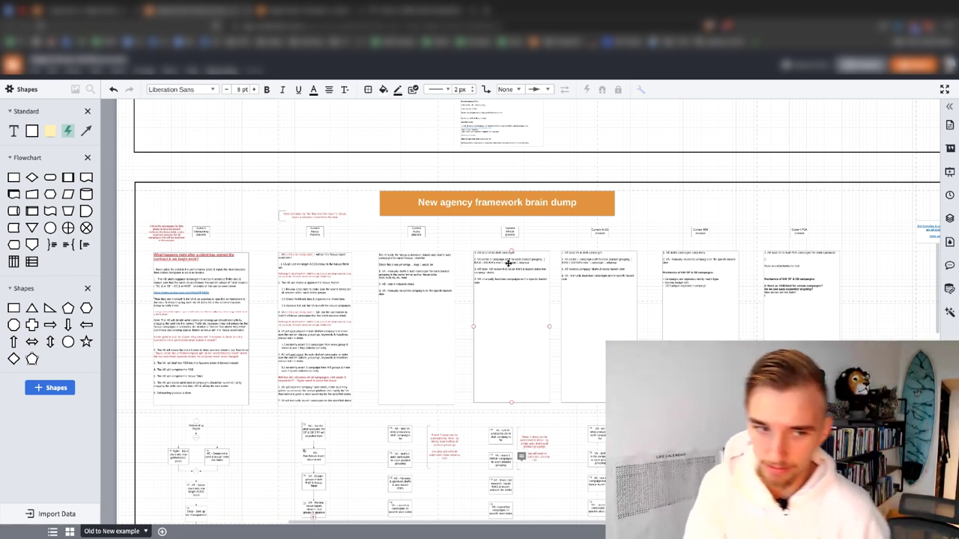
left_click(411, 258)
Scroll back up and switch to the PPC Summary page.
scroll(217, 199, "up", 5)
scroll(216, 200, "down", 5)
scroll(203, 235, "up", 4)
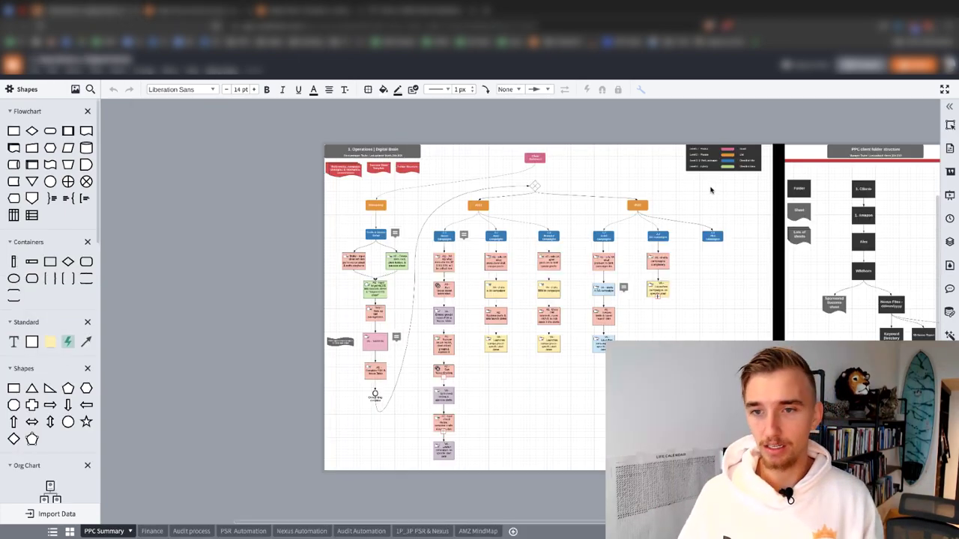
scroll(711, 190, "up", 5)
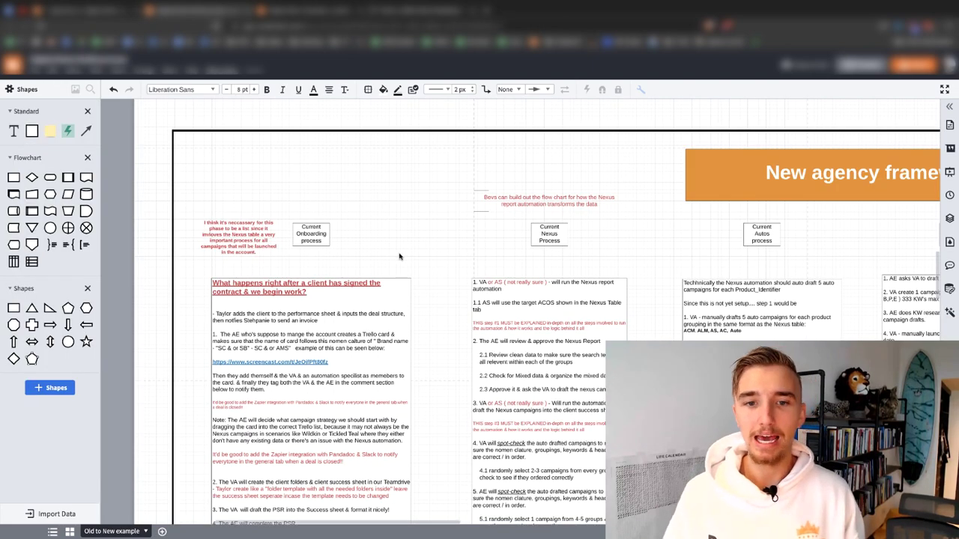
scroll(400, 257, "down", 5)
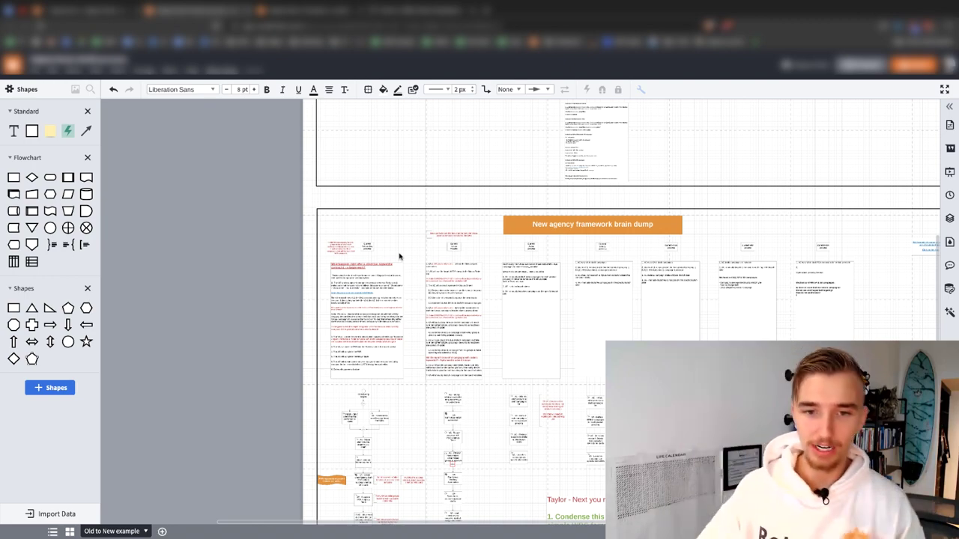
scroll(399, 256, "up", 2)
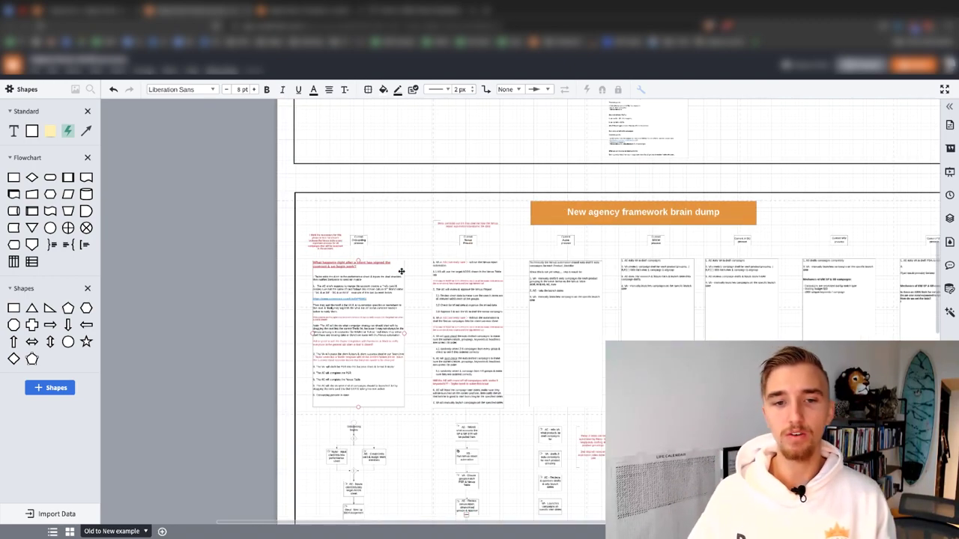
scroll(401, 272, "up", 1)
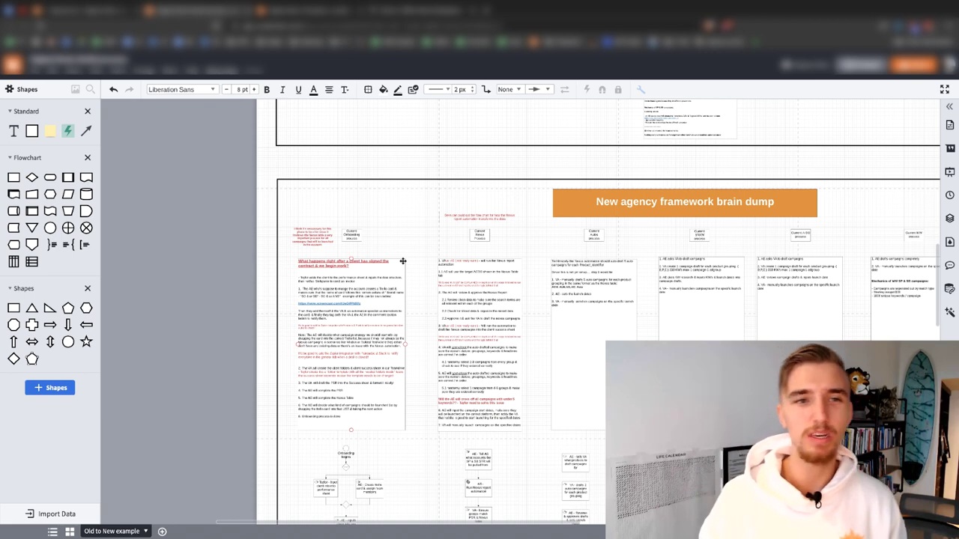
key("ctrl+Tab")
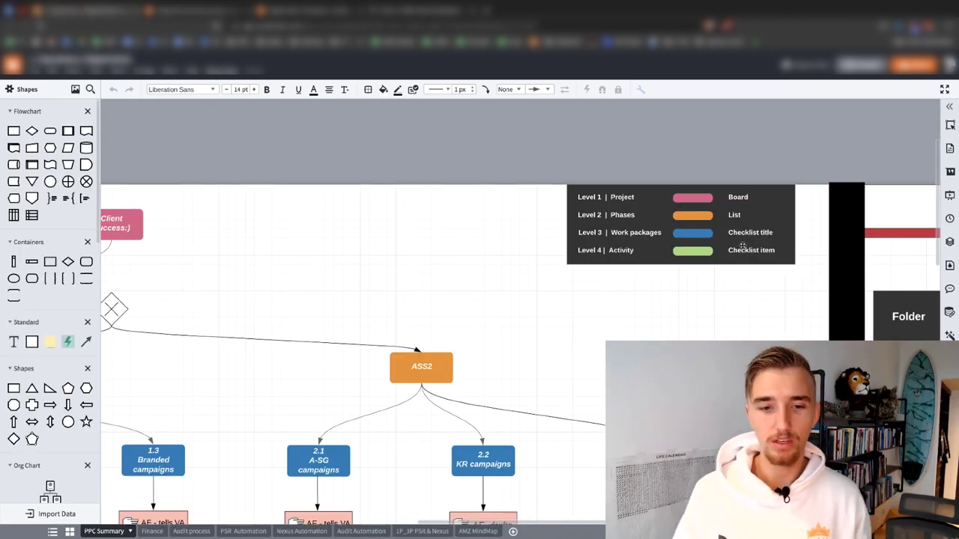
scroll(377, 422, "down", 4)
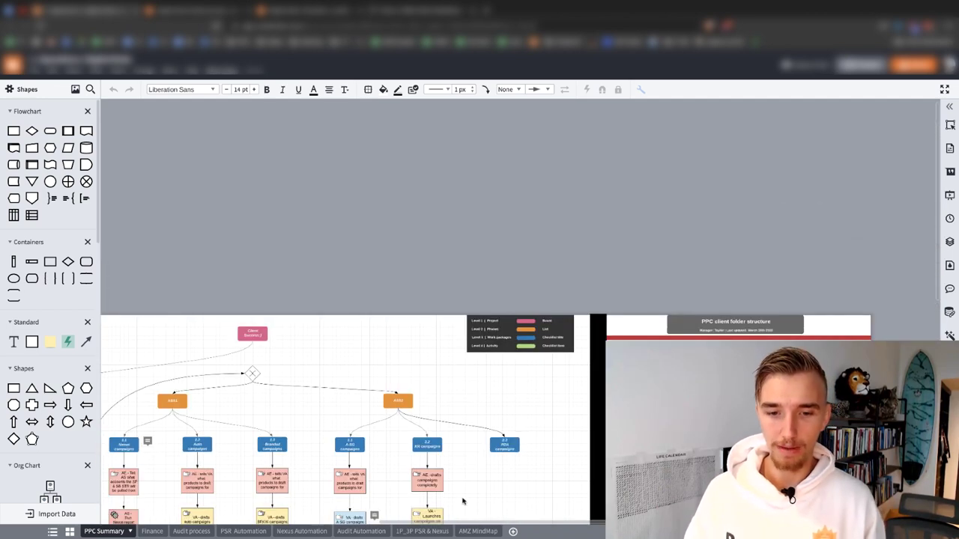
scroll(364, 459, "left", 5)
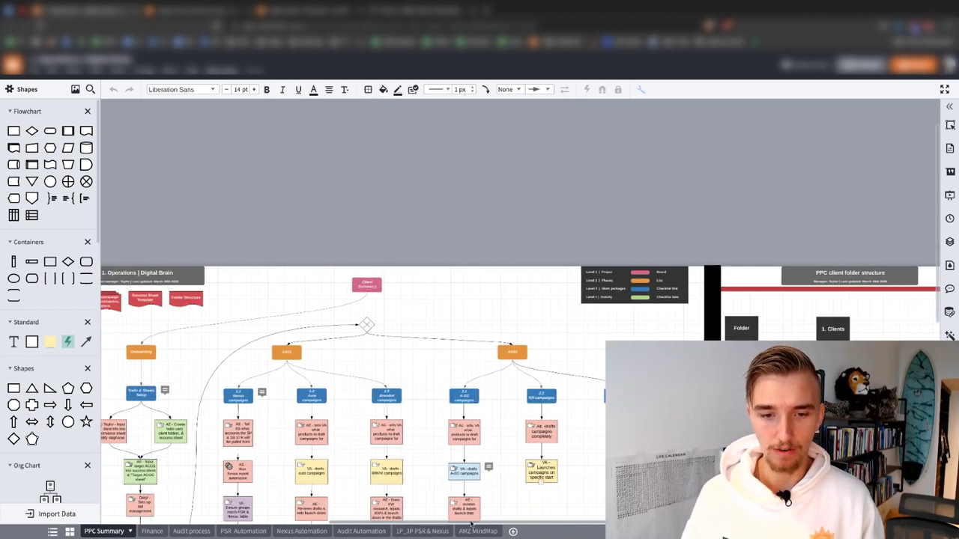
scroll(186, 386, "down", 6)
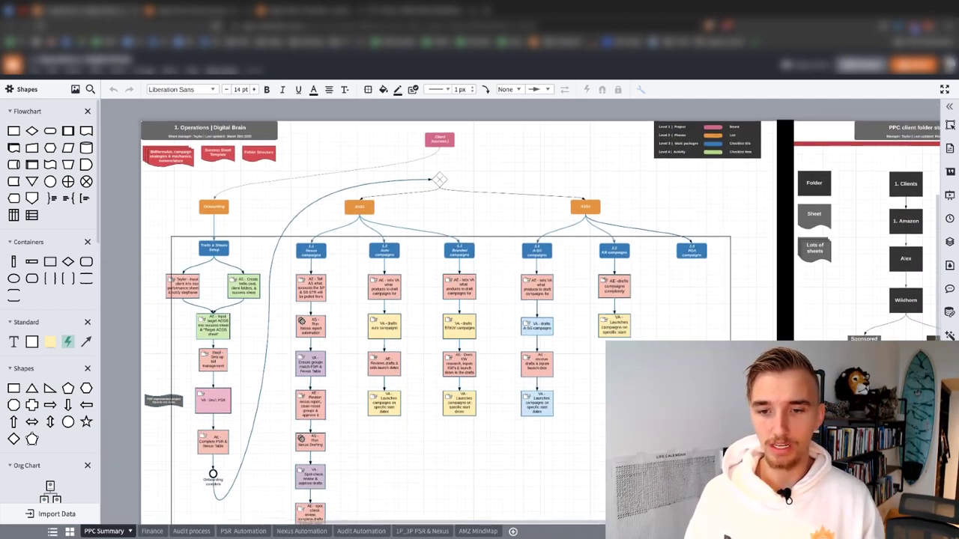
scroll(442, 300, "down", 1)
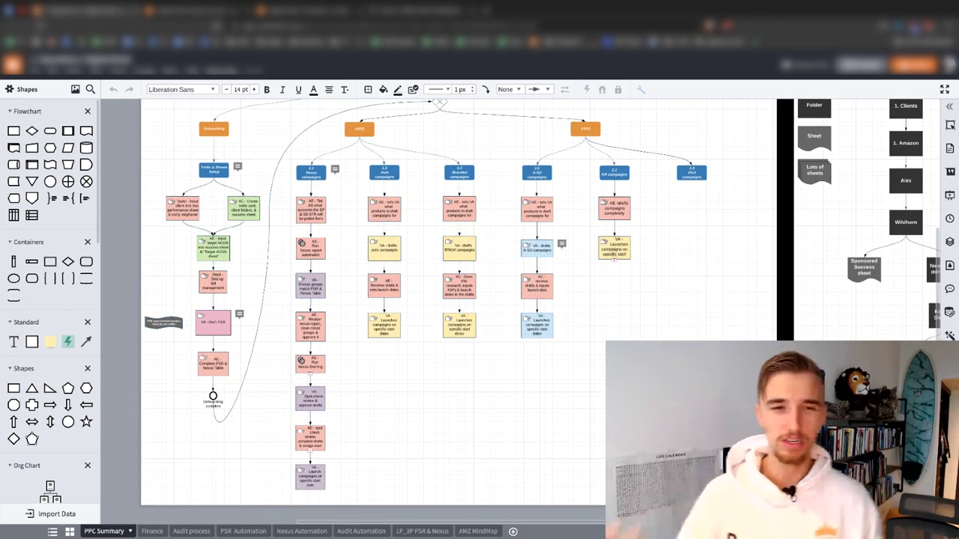
scroll(442, 300, "up", 1)
scroll(465, 246, "up", 4)
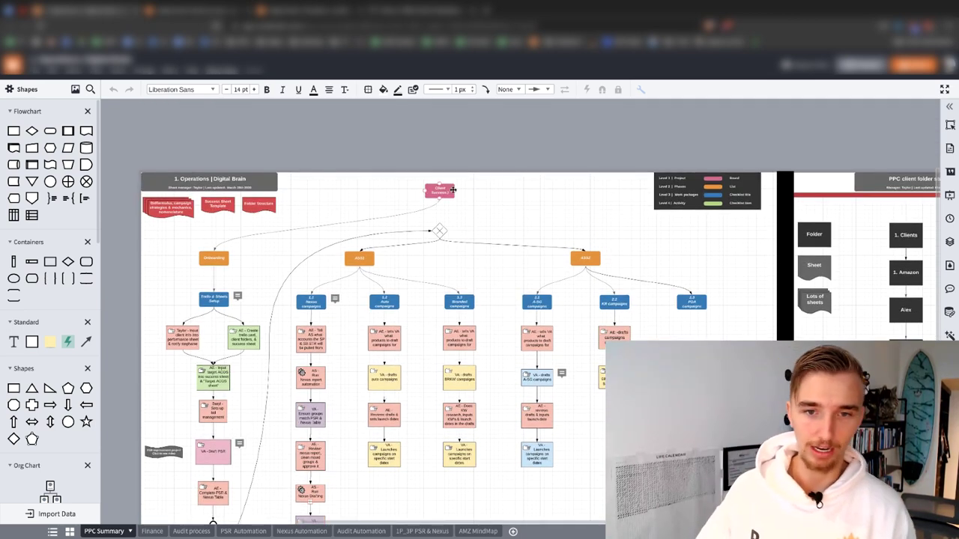
Go back to the Old to New example page and pan across it.
key("ctrl+Tab")
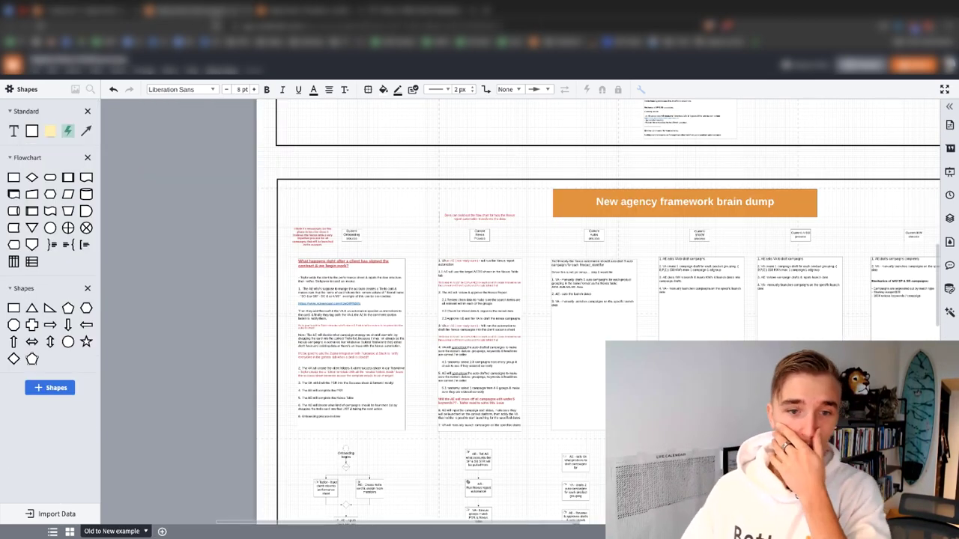
scroll(538, 386, "down", 3)
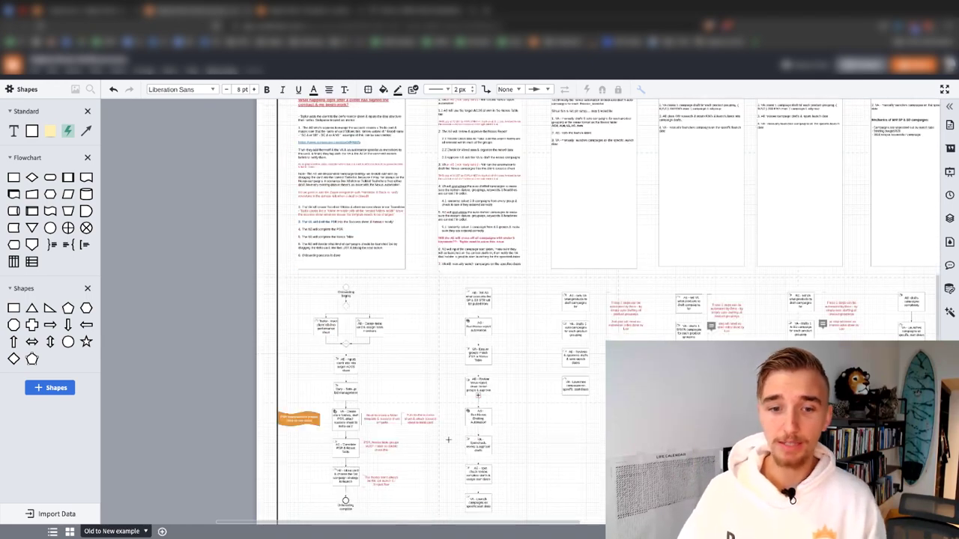
scroll(548, 158, "up", 1)
left_click_drag(284, 199, 864, 222)
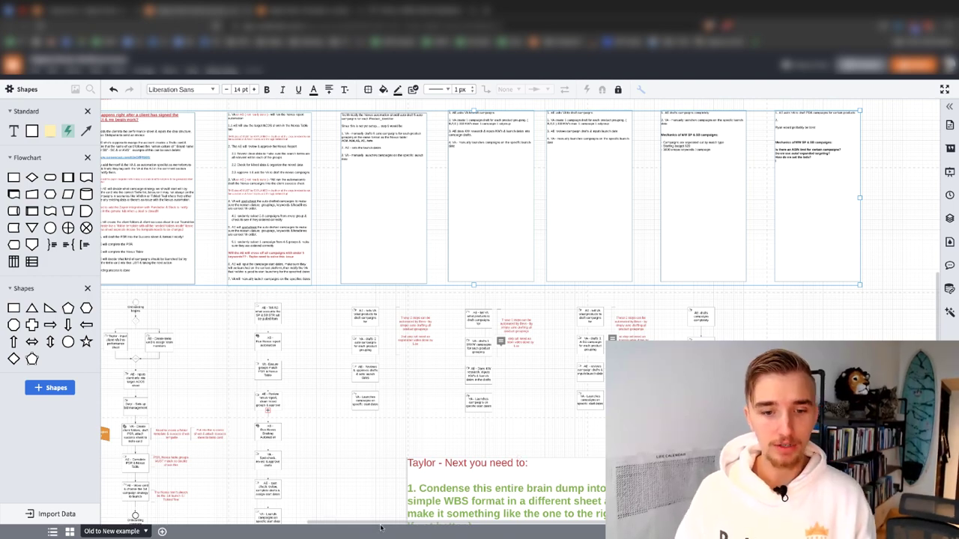
scroll(250, 278, "up", 5)
scroll(249, 277, "left", 2)
scroll(332, 285, "up", 3, "ctrl")
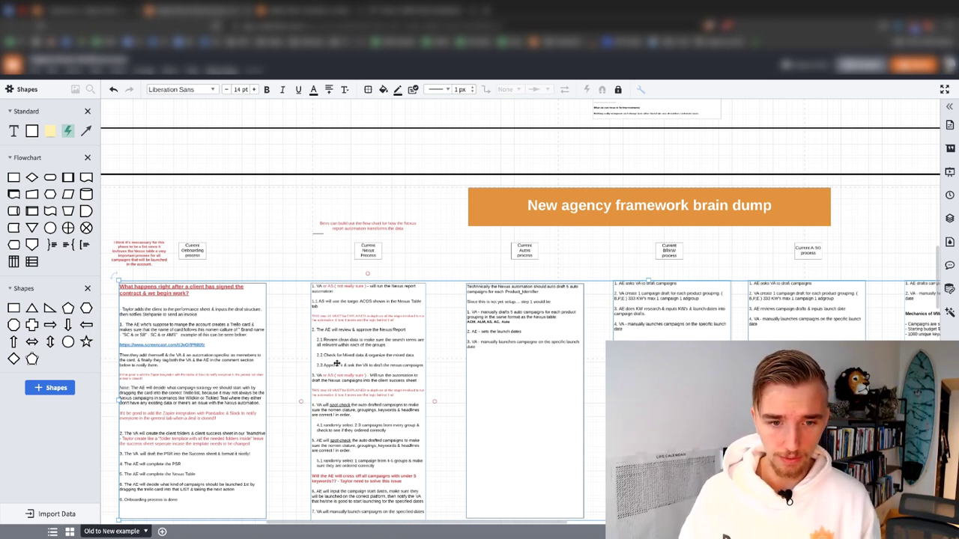
Scroll through the brain dumps and select the large brain dump table group.
scroll(336, 363, "down", 3, "ctrl")
scroll(337, 359, "down", 5)
scroll(337, 359, "up", 3)
scroll(337, 313, "down", 1)
scroll(202, 285, "up", 5, "ctrl")
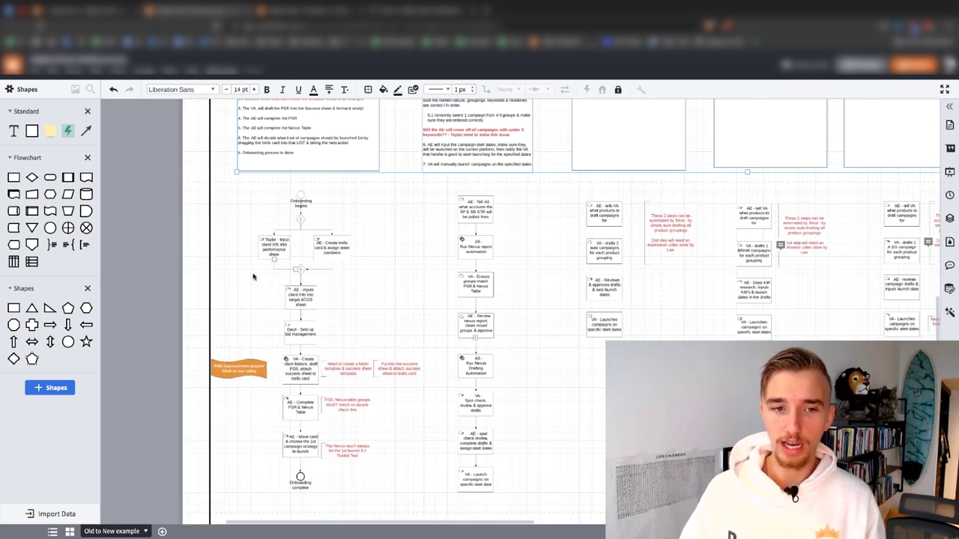
scroll(349, 300, "down", 5)
scroll(349, 299, "left", 2)
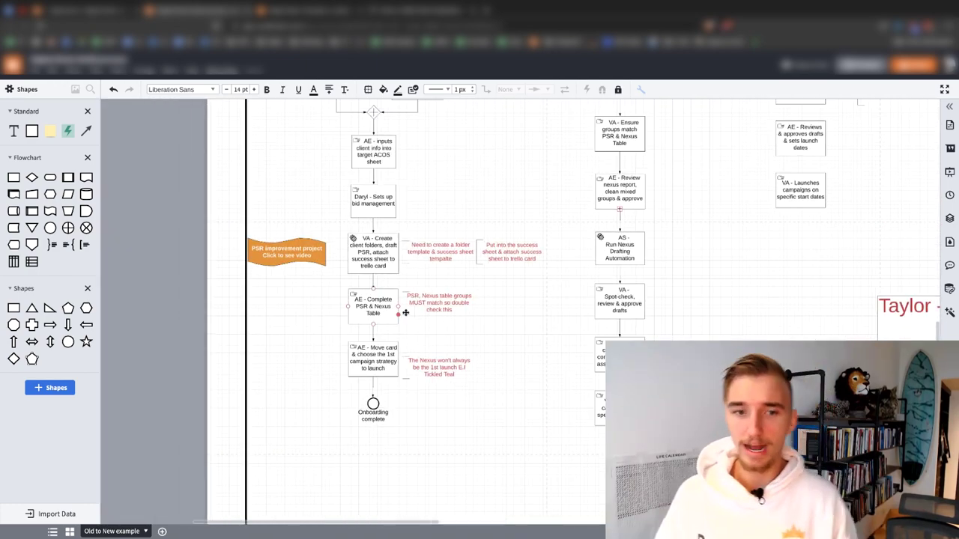
scroll(549, 290, "down", 3, "ctrl")
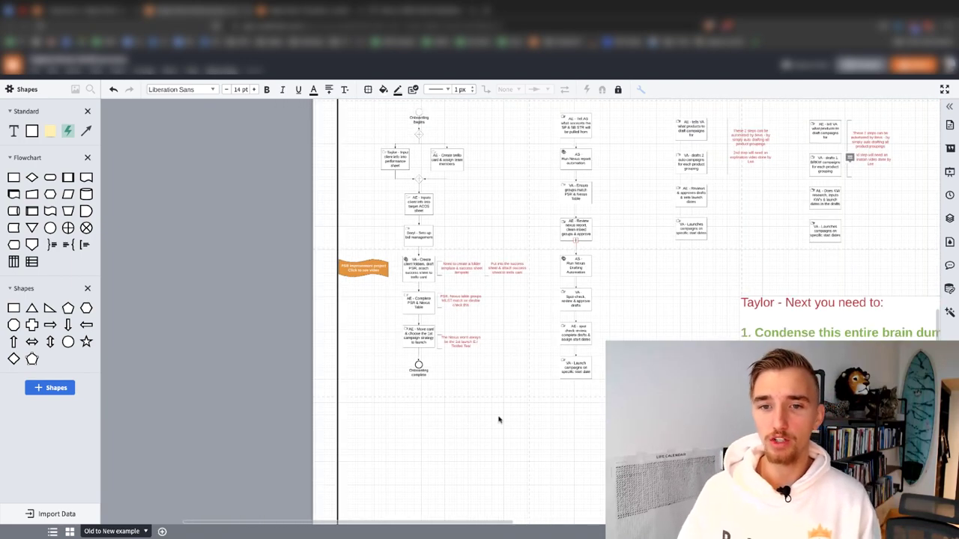
scroll(748, 263, "up", 5)
left_click(756, 190)
scroll(743, 188, "down", 2, "ctrl")
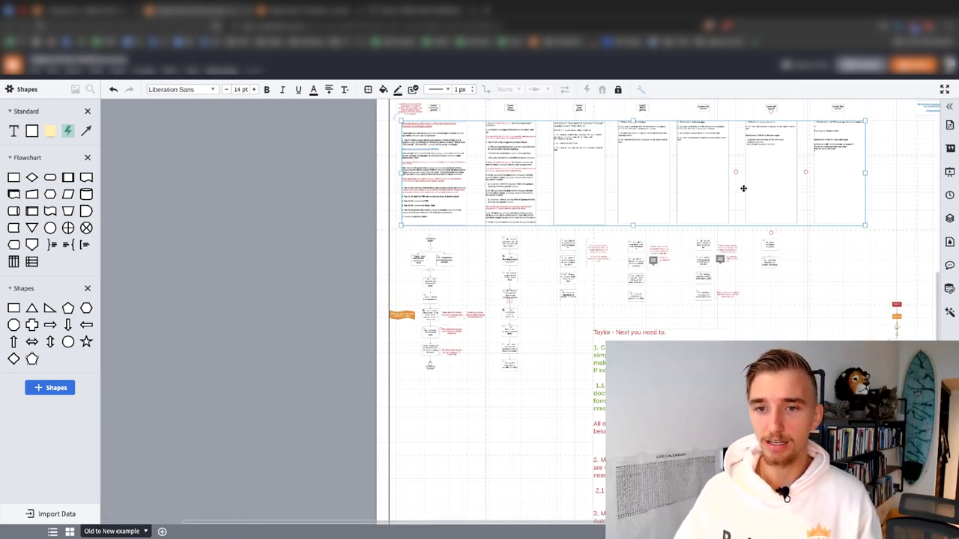
scroll(596, 332, "up", 3, "ctrl")
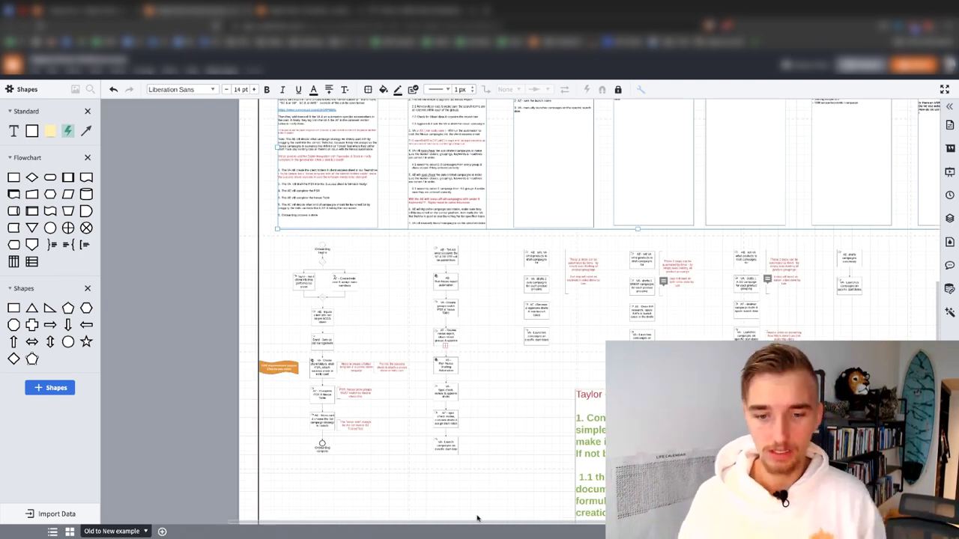
Pan the view, then switch to the PPC Summary Operations | Digital Brain flowchart.
left_click_drag(474, 523, 690, 523)
scroll(352, 311, "down", 8)
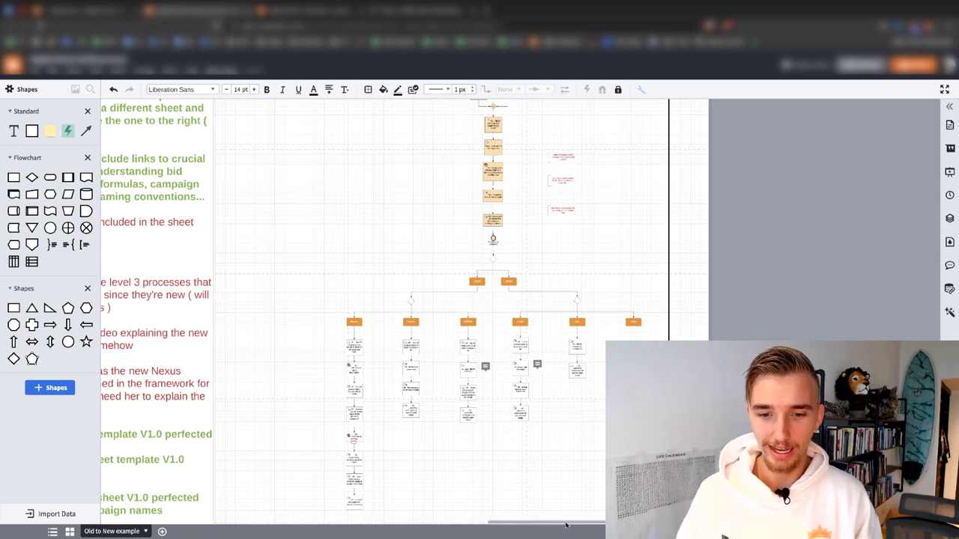
scroll(495, 405, "left", 8)
scroll(490, 427, "down", 5)
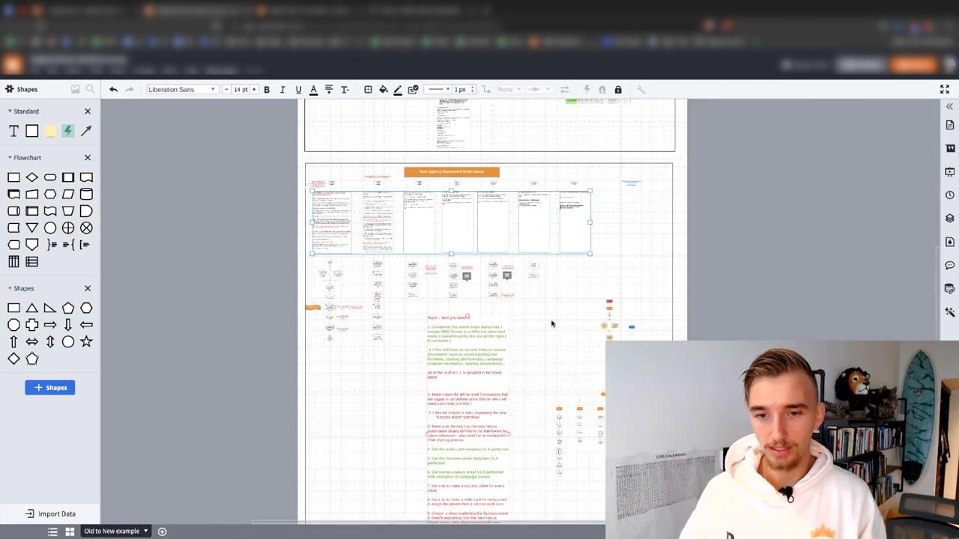
key("ctrl+Tab")
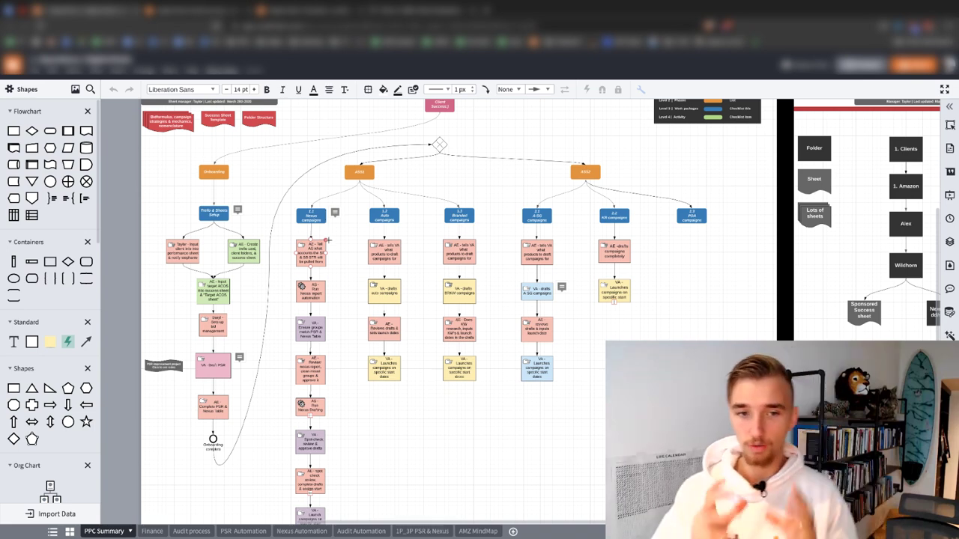
right_click(146, 472)
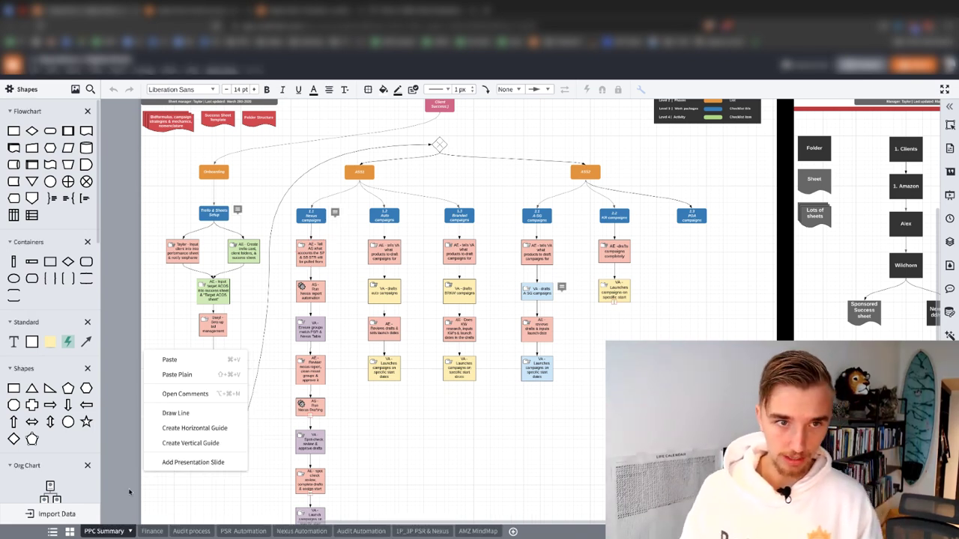
left_click(398, 488)
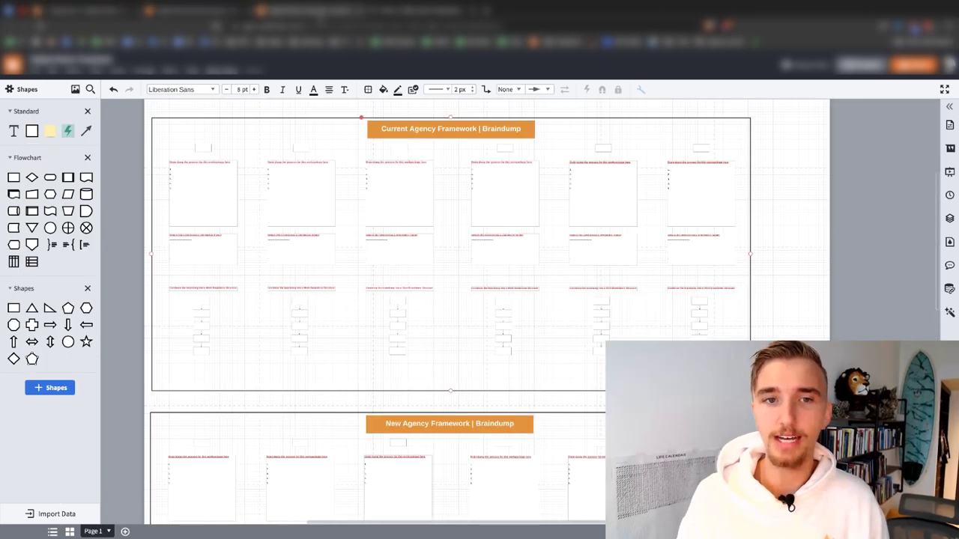
Zoom the Old to New example, then go back to the braindump template on Page 1.
scroll(375, 329, "up", 2)
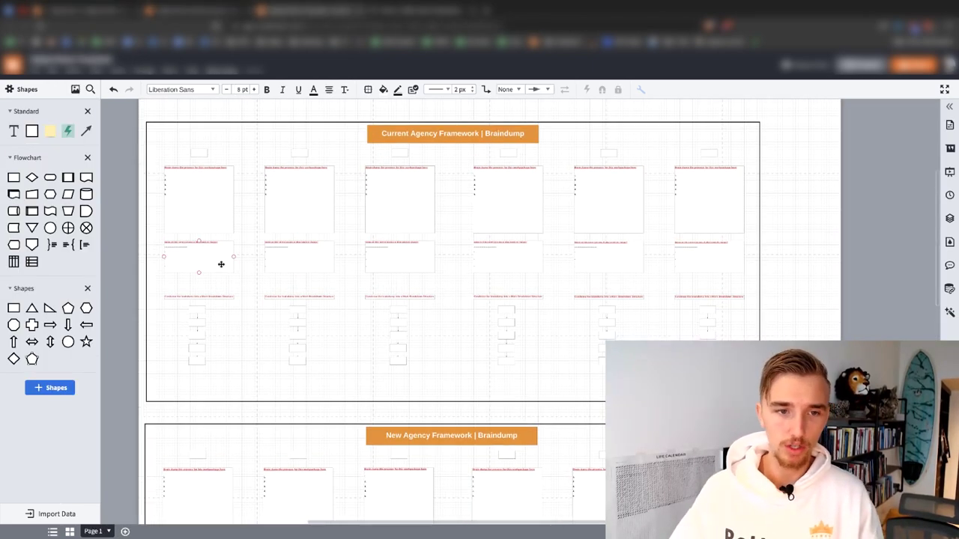
scroll(182, 206, "up", 4)
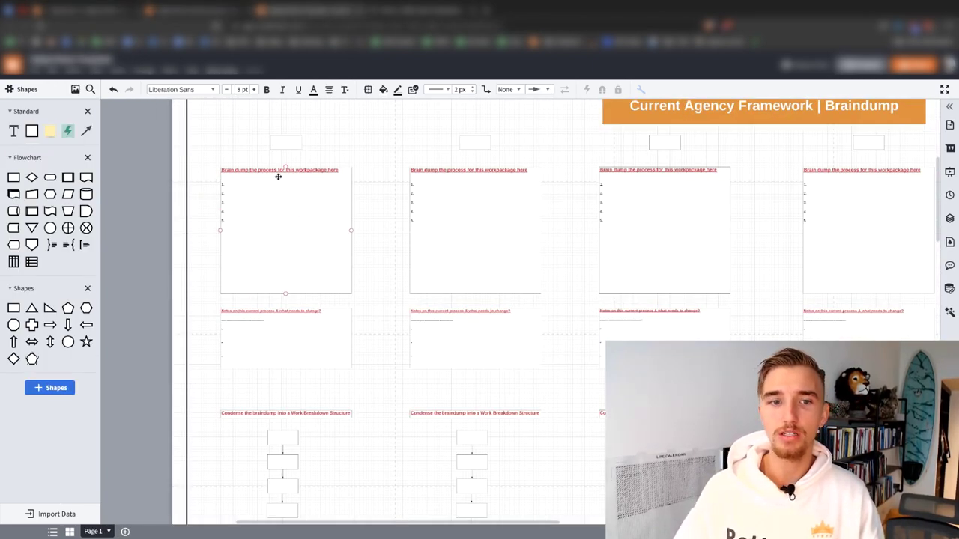
scroll(285, 175, "up", 2)
scroll(336, 144, "down", 3)
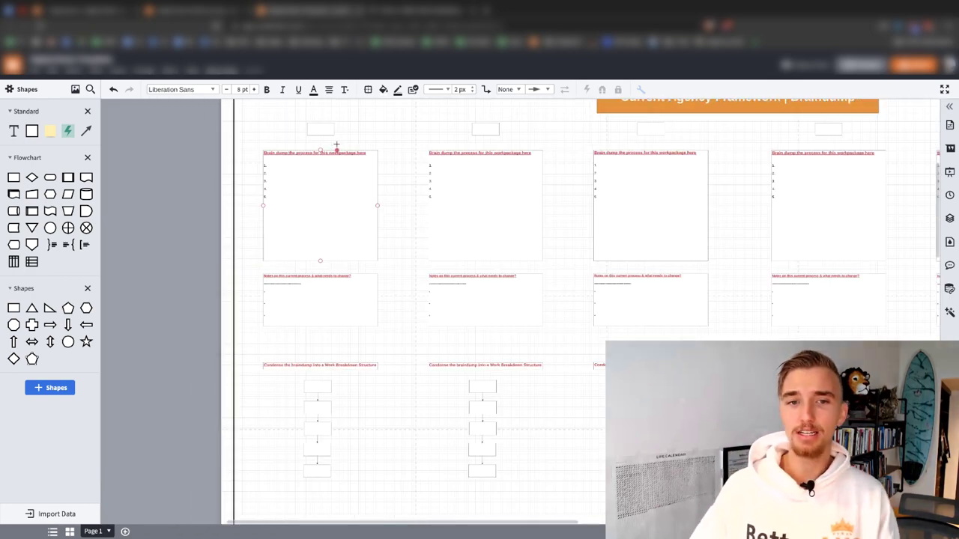
scroll(360, 148, "up", 1)
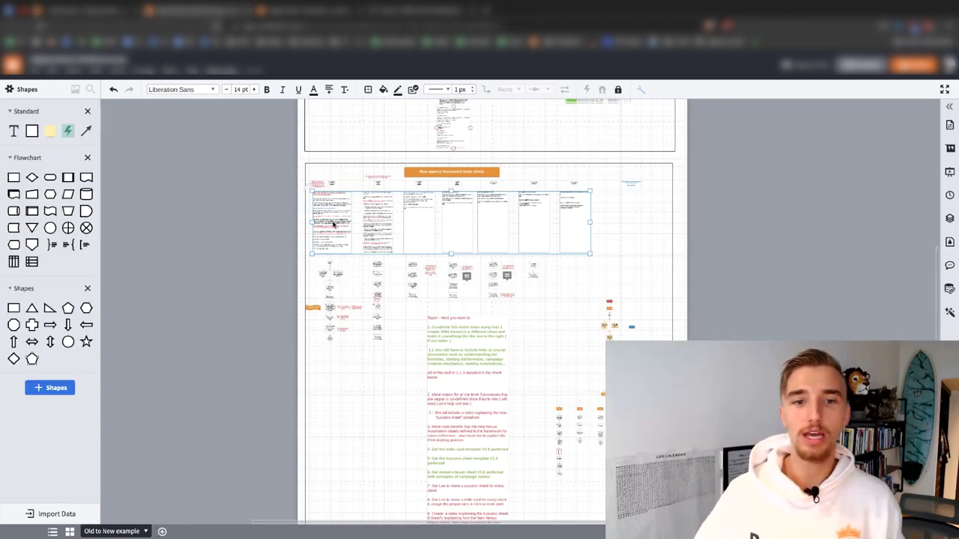
scroll(341, 228, "up", 3)
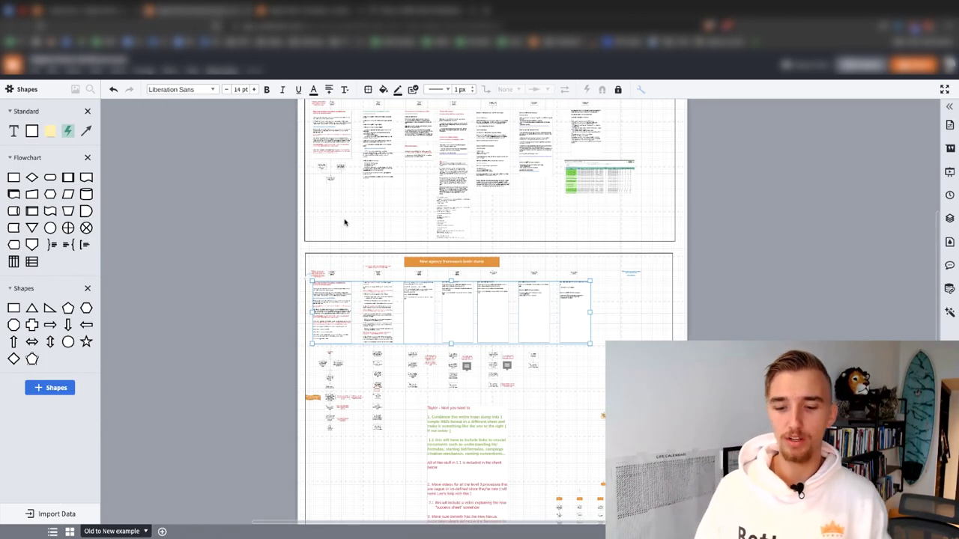
left_click(330, 11)
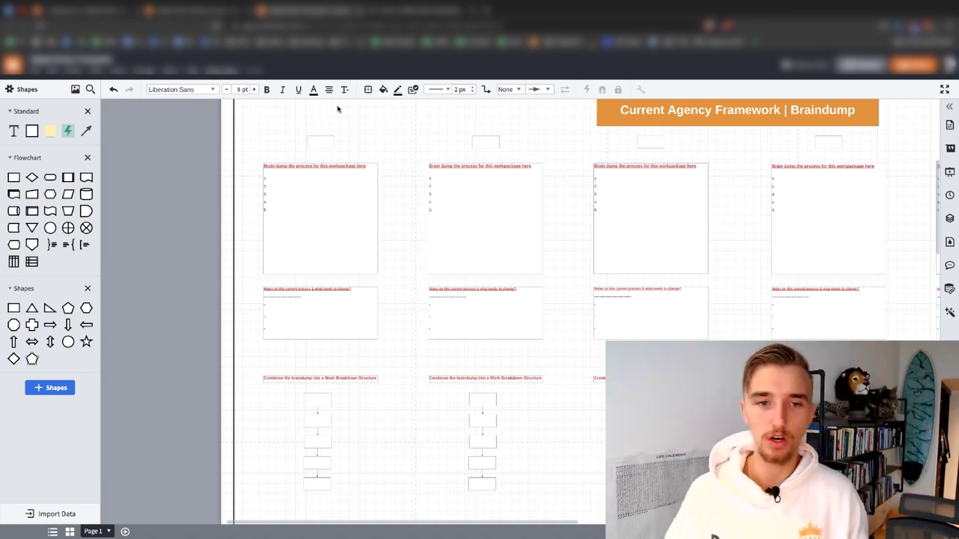
scroll(333, 155, "up", 5, "ctrl")
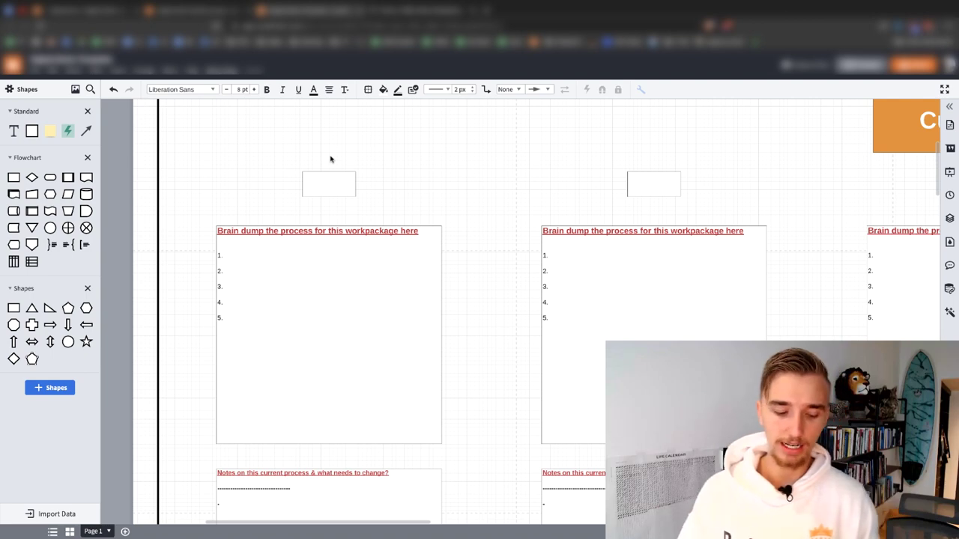
Type placeholder text for item 1 and a sub-item 1.1 in the first Brain dump box.
left_click(343, 177)
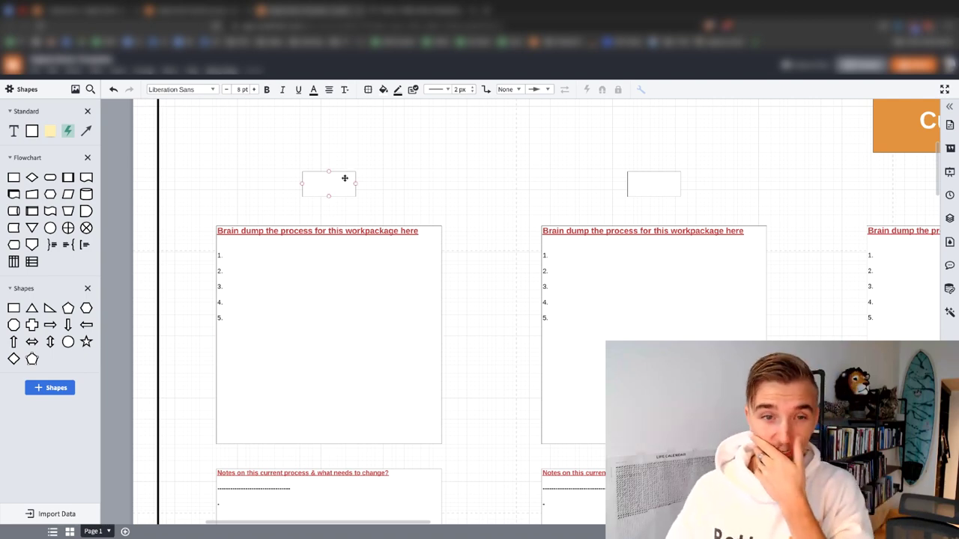
left_click(293, 255)
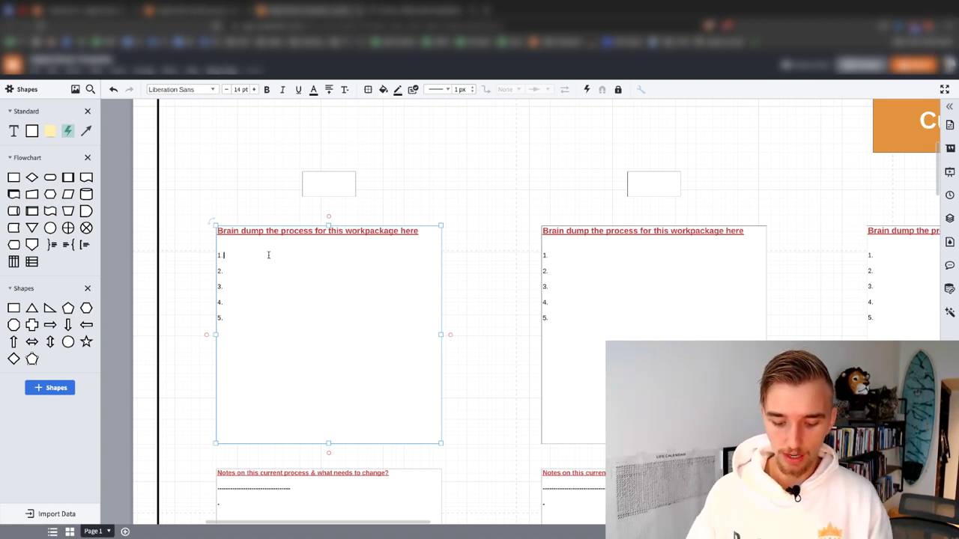
type("askjhdflasdjfiksdf")
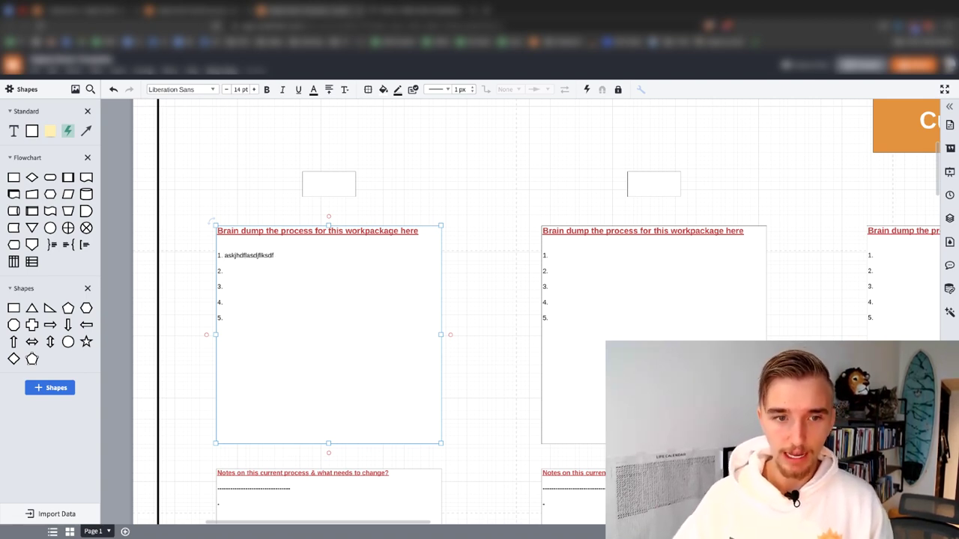
key("Return")
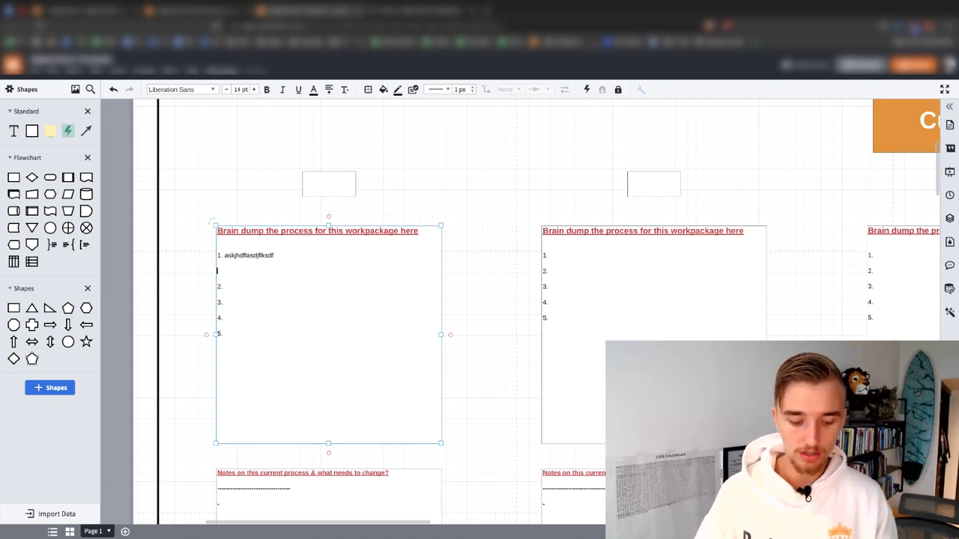
type("1.1")
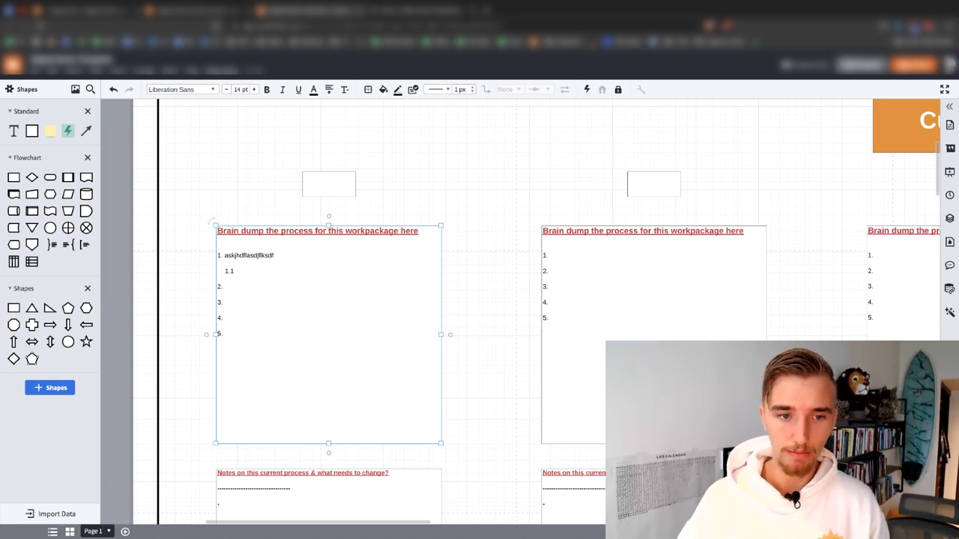
type(" flskdhfskldjhf")
Add sub-item 1.2 and a nested 1.2.1 line below 1.1.
key("Return")
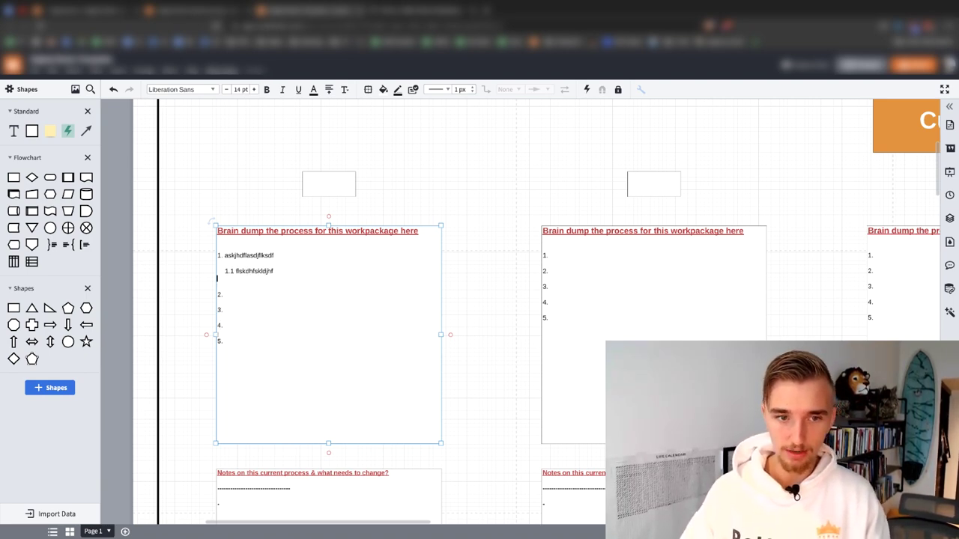
key("Return")
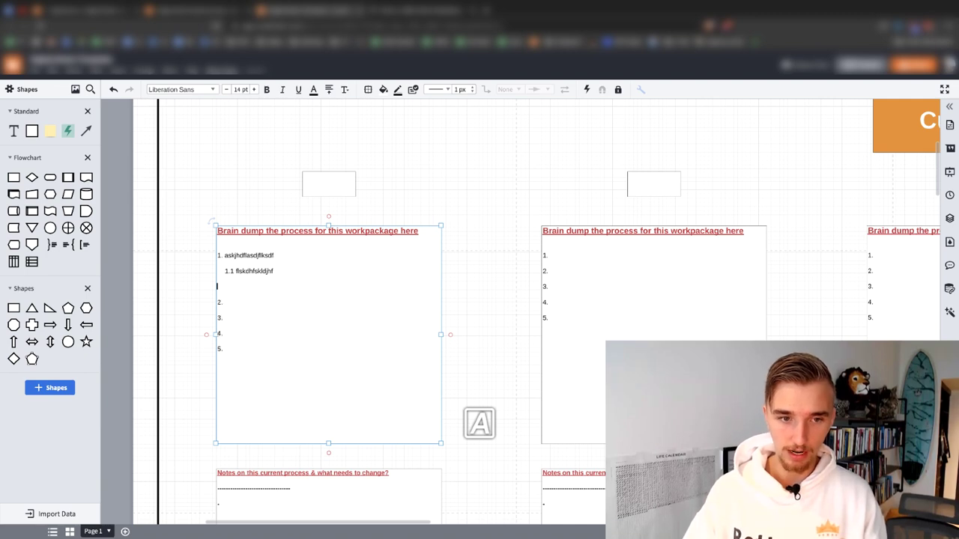
type("1")
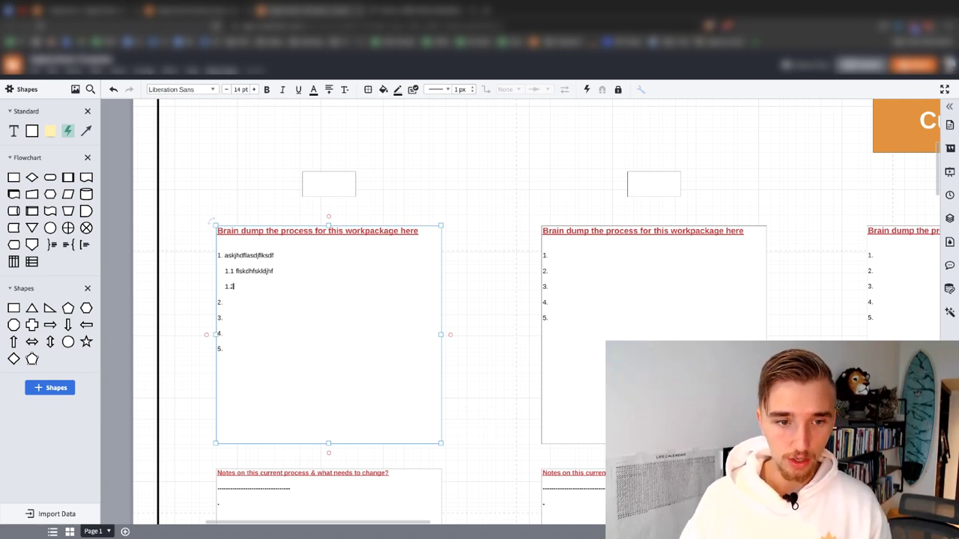
type(".2")
key("Return")
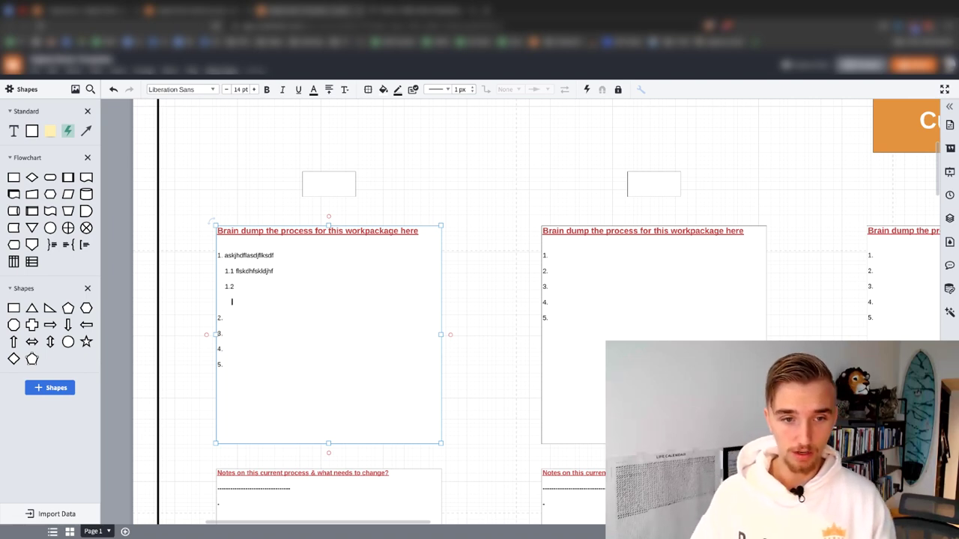
type("1.2.1")
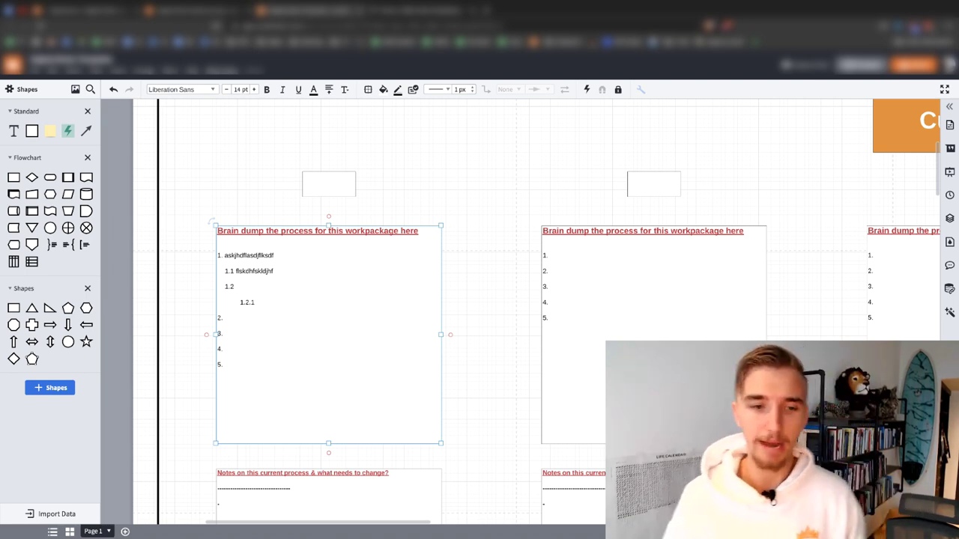
scroll(433, 261, "down", 3)
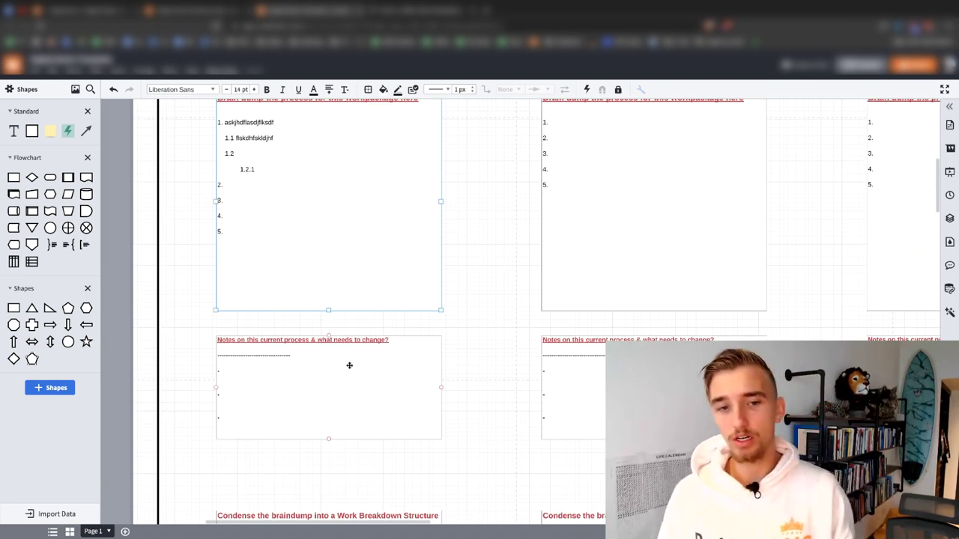
scroll(518, 359, "down", 3)
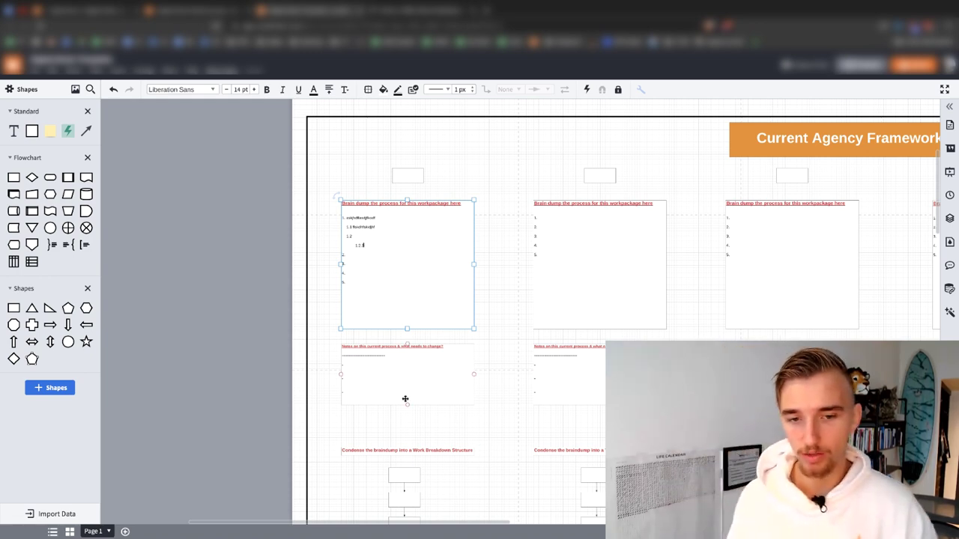
left_click(405, 375)
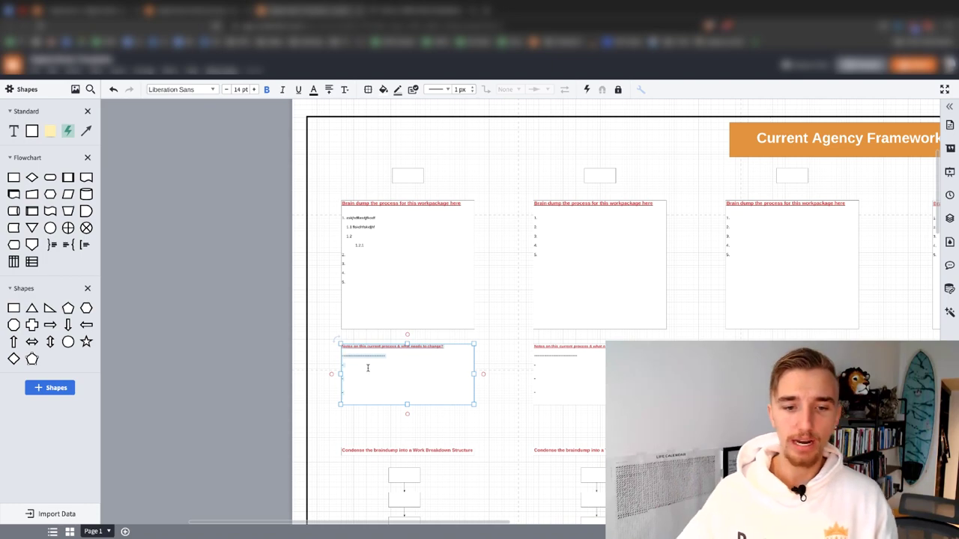
scroll(315, 445, "right", 2)
scroll(325, 362, "down", 5)
scroll(325, 362, "up", 3, "ctrl")
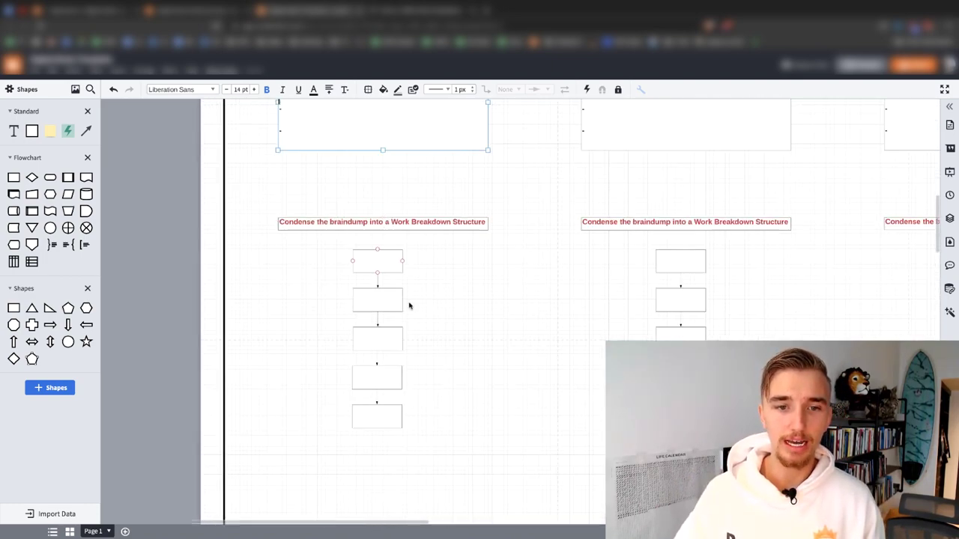
left_click_drag(460, 430, 273, 209)
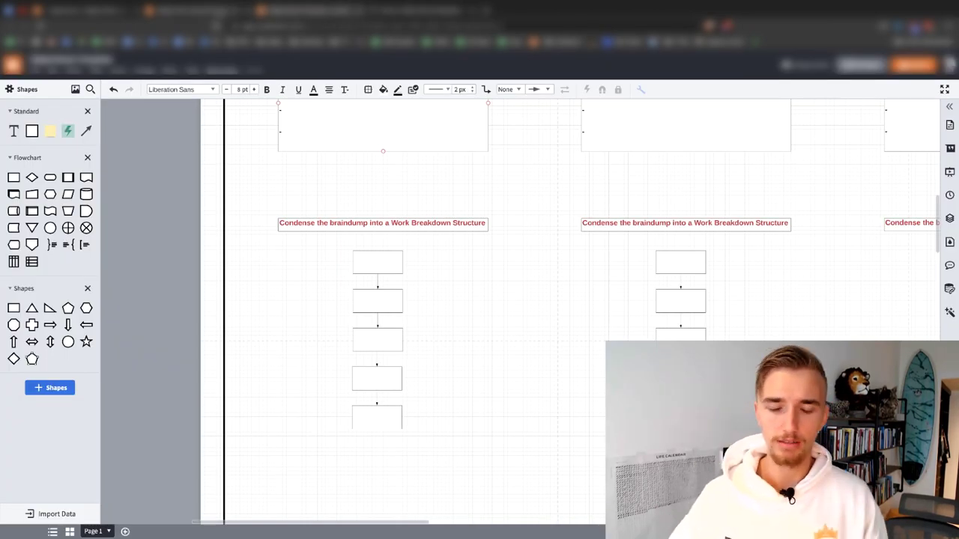
scroll(599, 343, "down", 3)
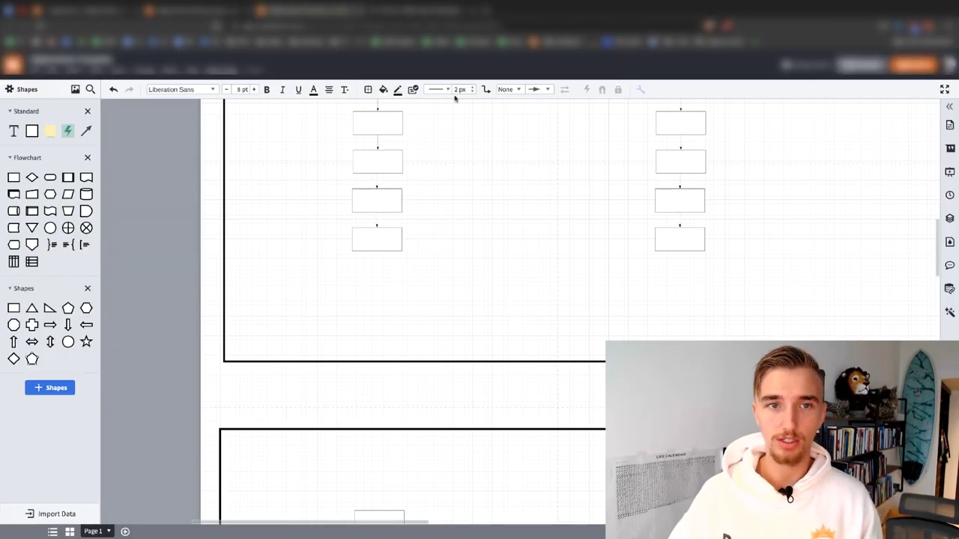
scroll(565, 295, "down", 3)
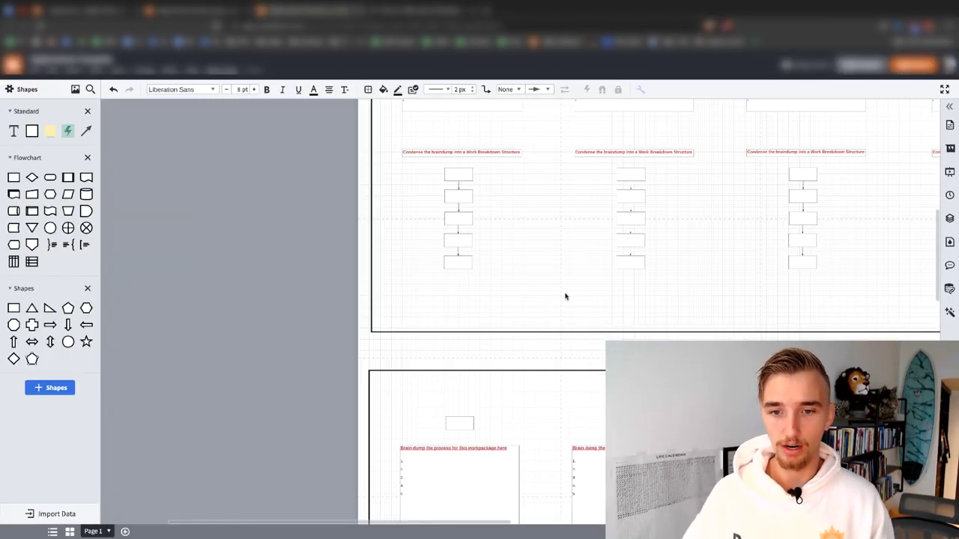
scroll(546, 458, "down", 2)
scroll(537, 398, "up", 6)
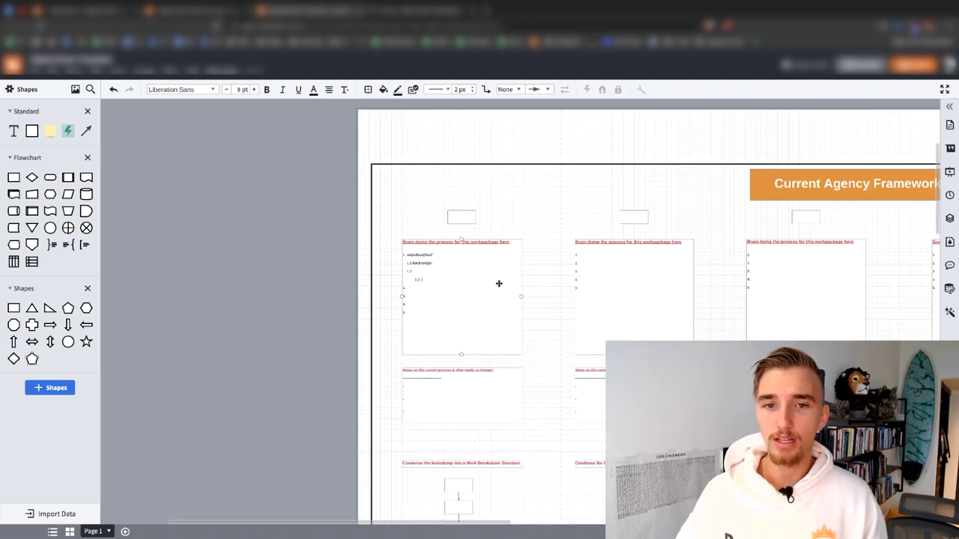
left_click_drag(333, 524, 472, 524)
scroll(592, 368, "left", 1)
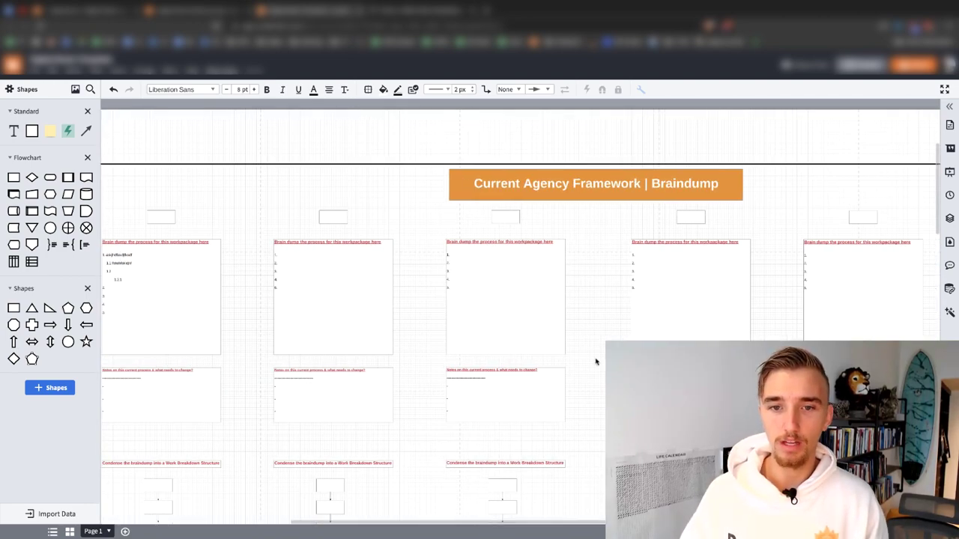
scroll(650, 252, "down", 2)
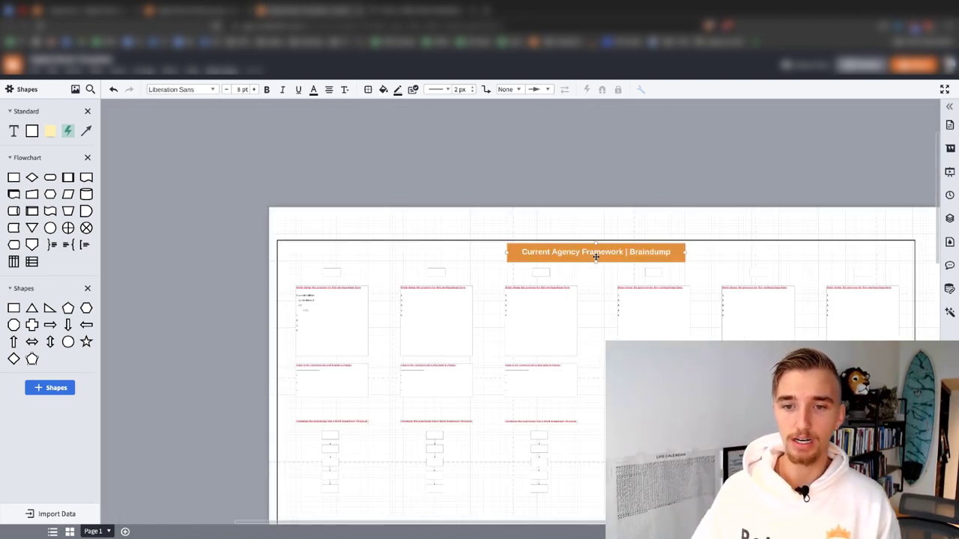
scroll(598, 259, "down", 3)
scroll(508, 319, "down", 3)
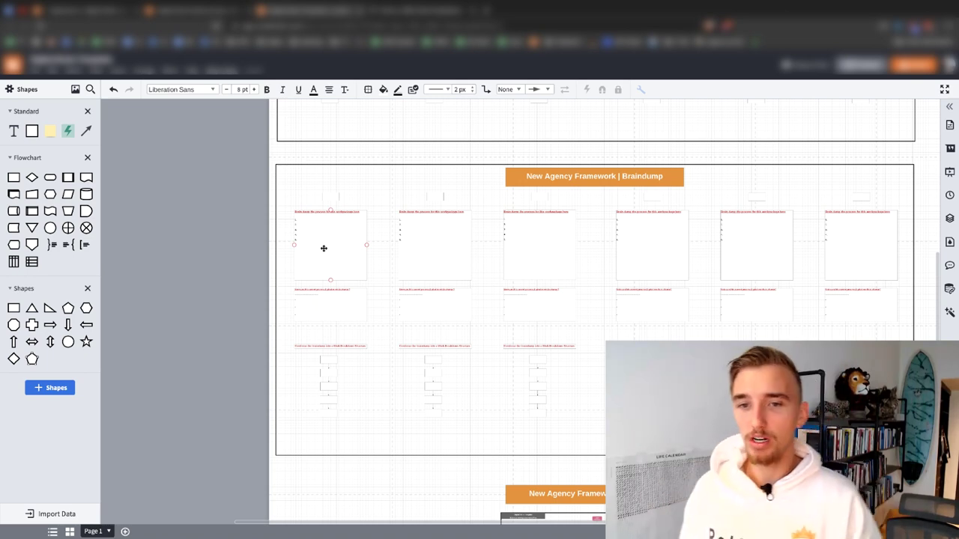
scroll(539, 206, "up", 5)
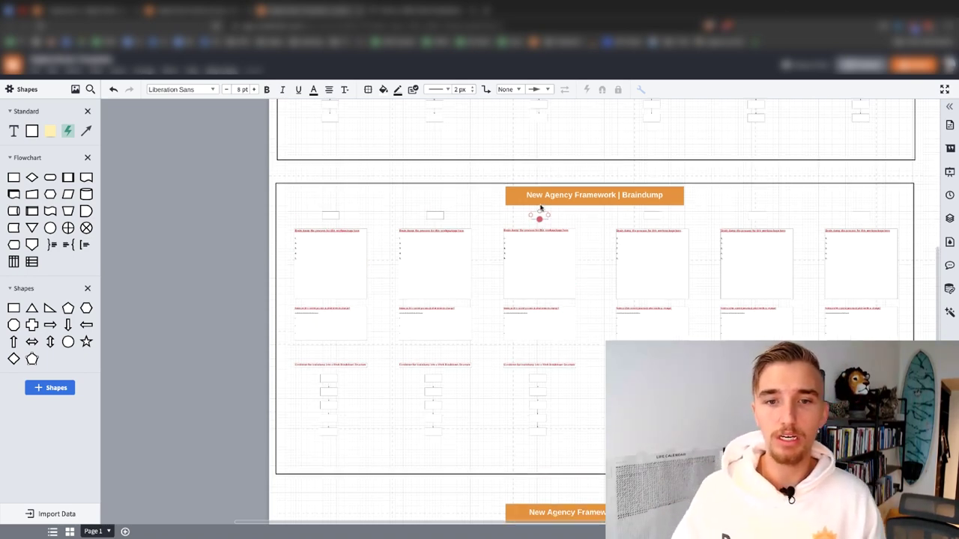
scroll(442, 256, "down", 4)
scroll(706, 263, "up", 1)
scroll(707, 266, "down", 2)
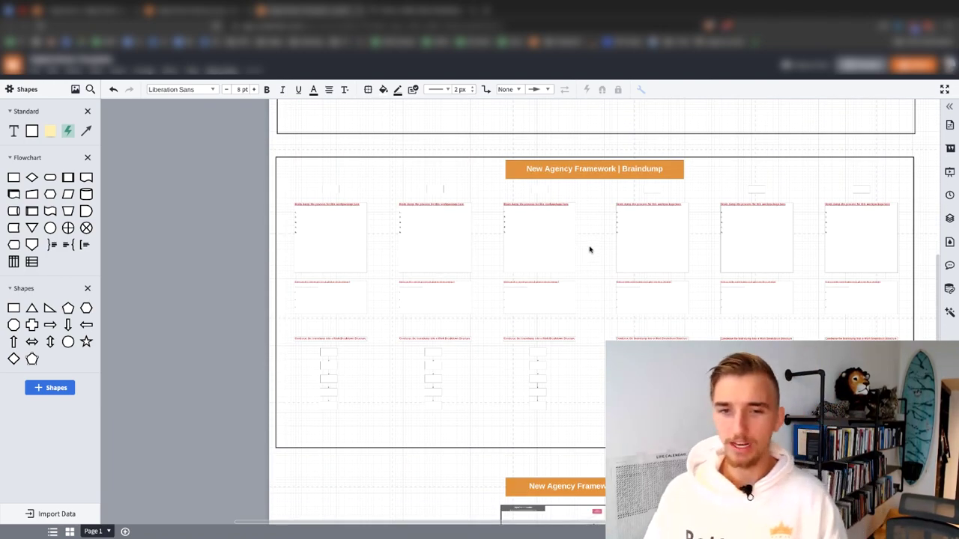
scroll(600, 240, "up", 5)
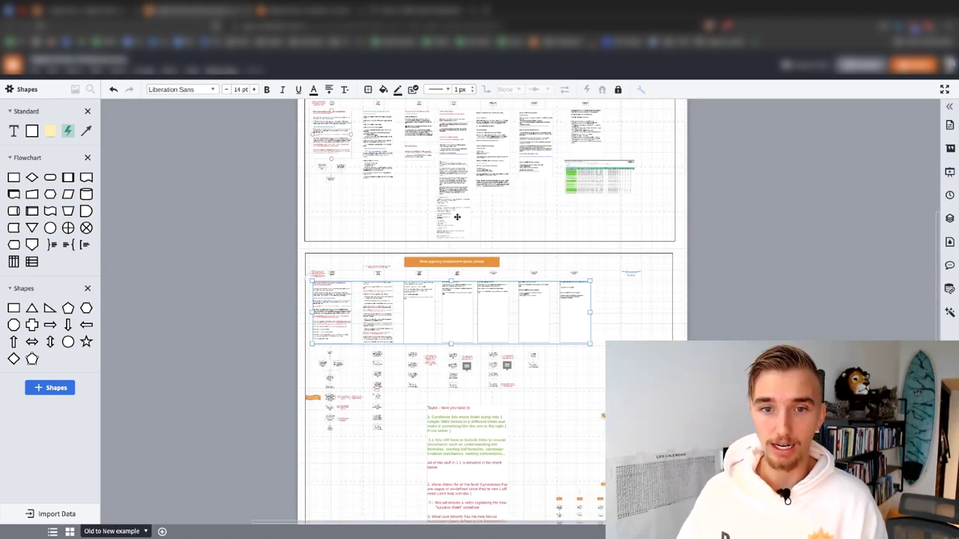
Scroll through the Old to New example, then down Page 1 to the Summary frame.
scroll(457, 218, "up", 3)
scroll(464, 262, "up", 2)
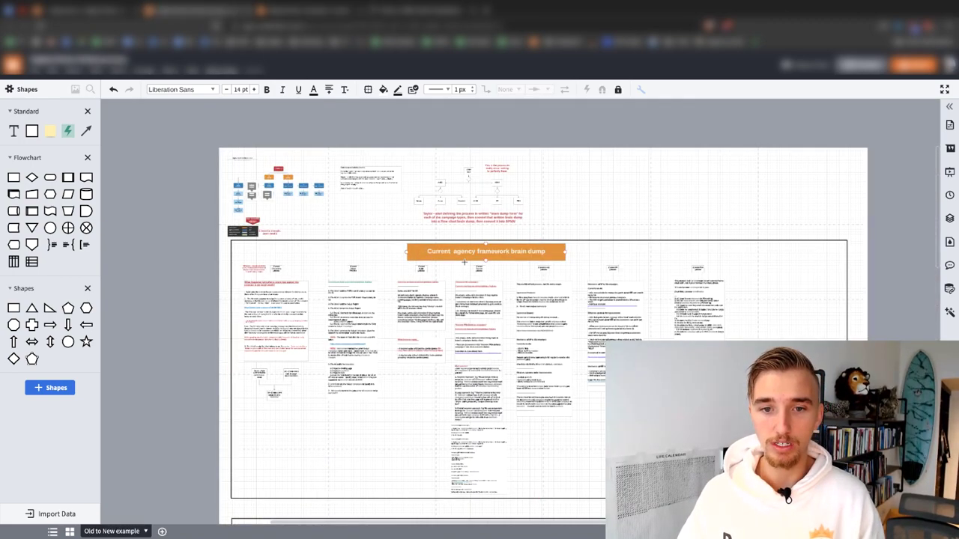
scroll(464, 262, "down", 5)
scroll(458, 263, "up", 1)
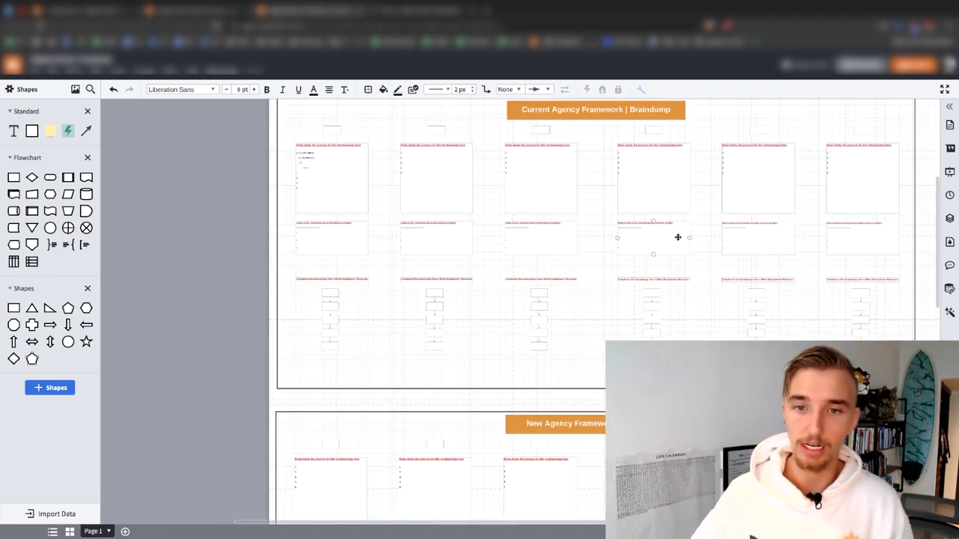
scroll(632, 250, "down", 1)
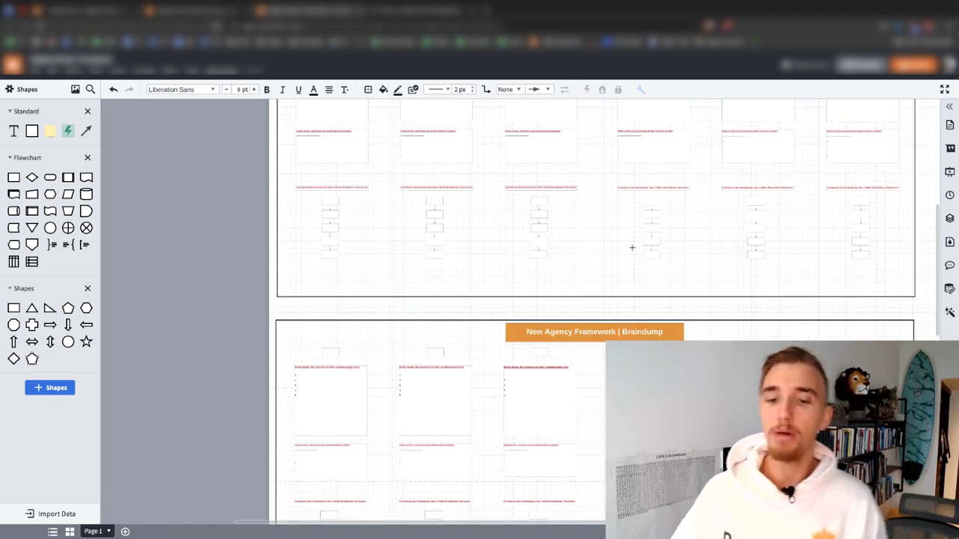
scroll(629, 252, "down", 3)
scroll(574, 223, "up", 2)
scroll(691, 272, "up", 1)
scroll(322, 150, "up", 1)
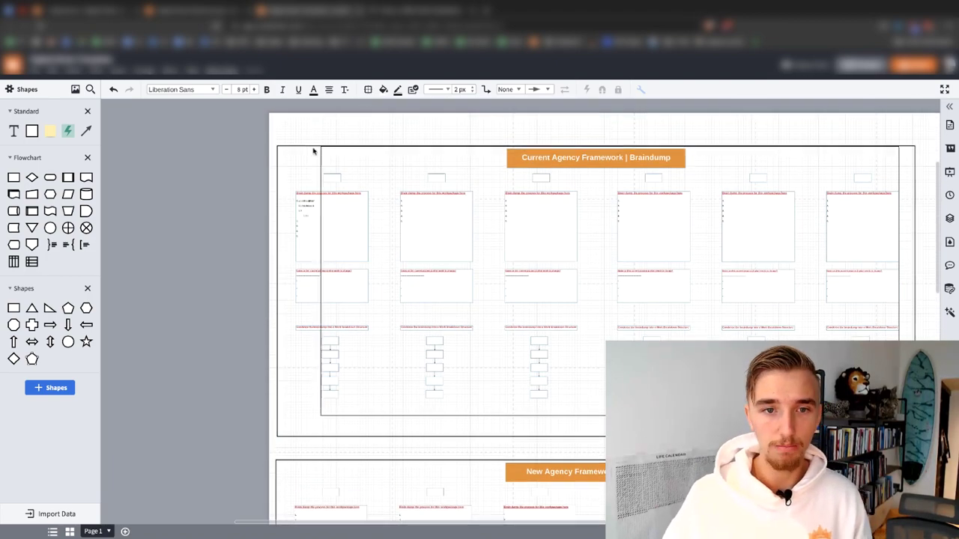
scroll(593, 218, "down", 4)
scroll(661, 215, "up", 3)
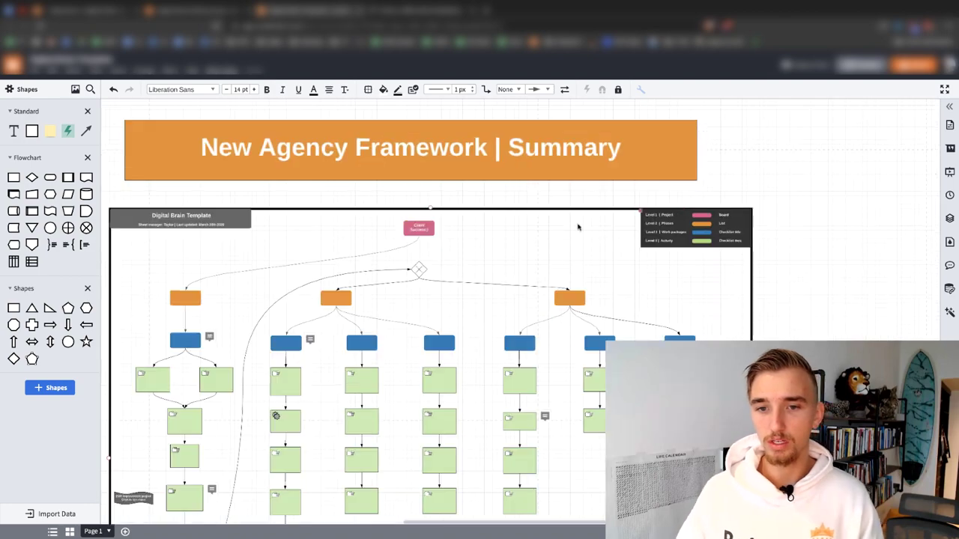
scroll(449, 283, "down", 2)
scroll(235, 305, "down", 1)
scroll(235, 305, "up", 1)
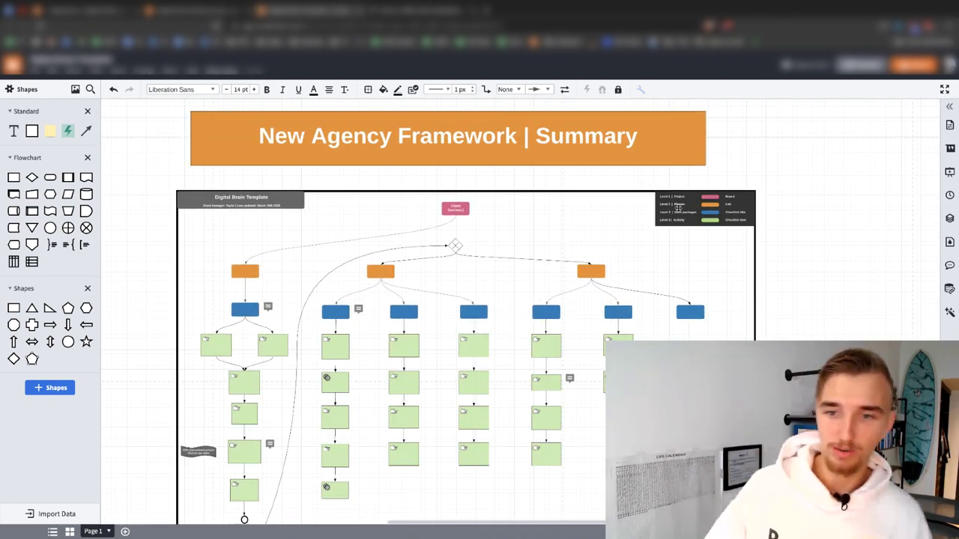
left_click(421, 12)
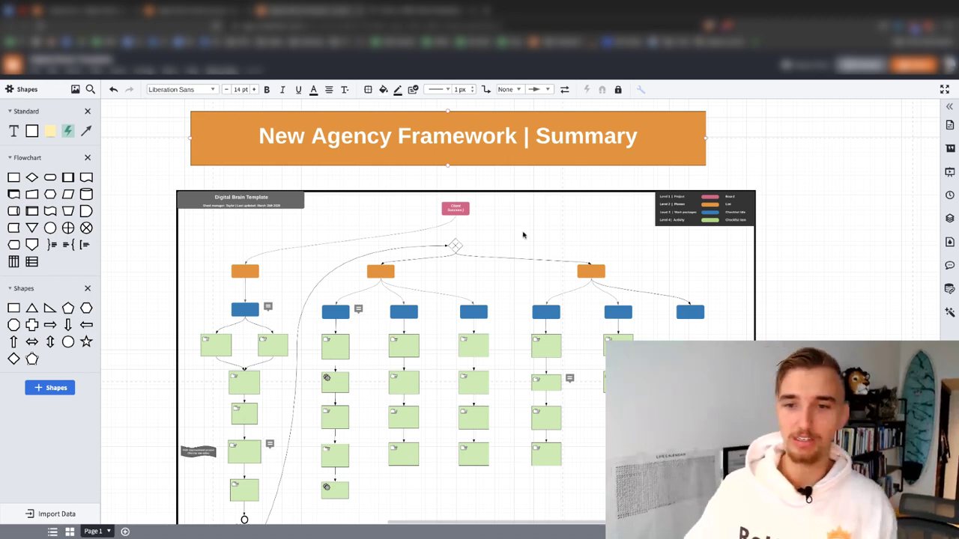
scroll(449, 167, "down", 5)
scroll(450, 167, "up", 2)
scroll(452, 302, "up", 1)
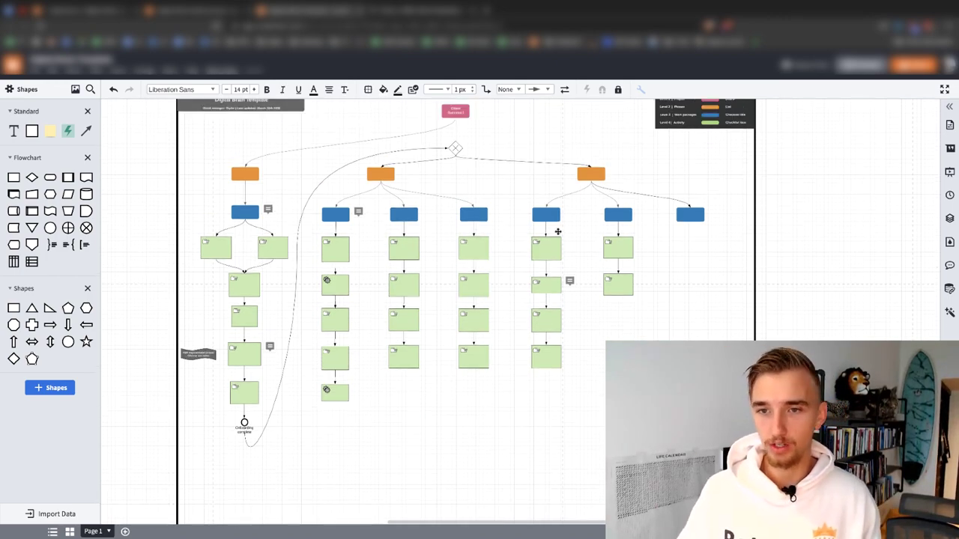
scroll(530, 192, "down", 3)
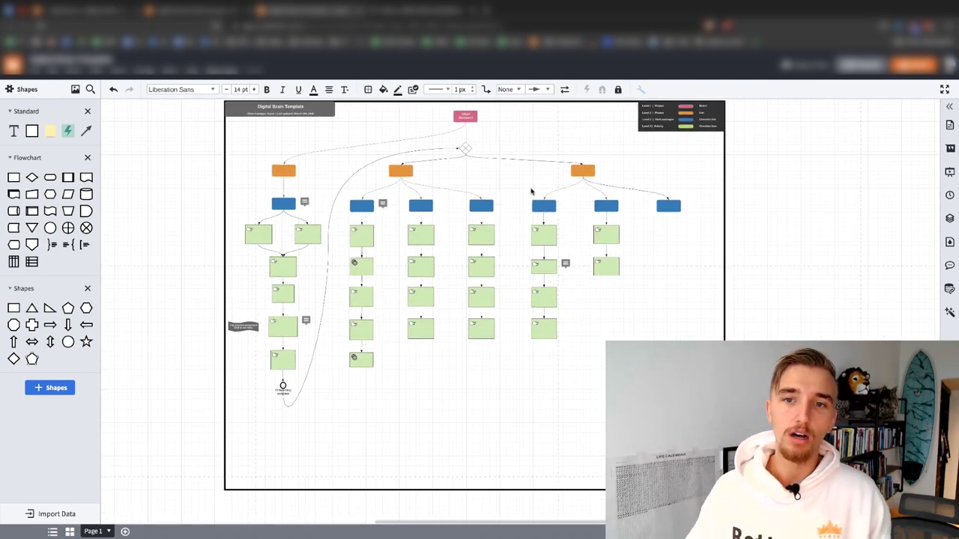
scroll(532, 192, "up", 1)
scroll(533, 189, "down", 1)
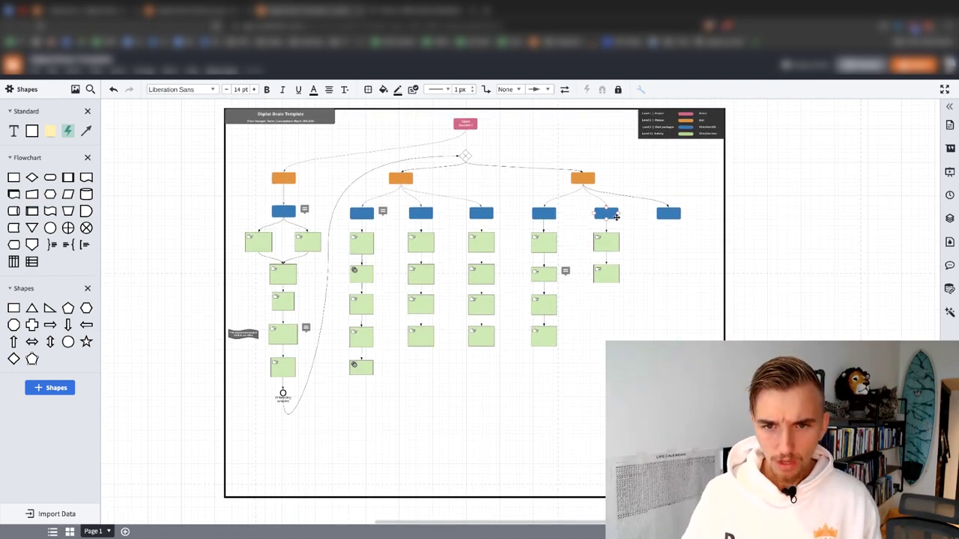
scroll(518, 218, "up", 3)
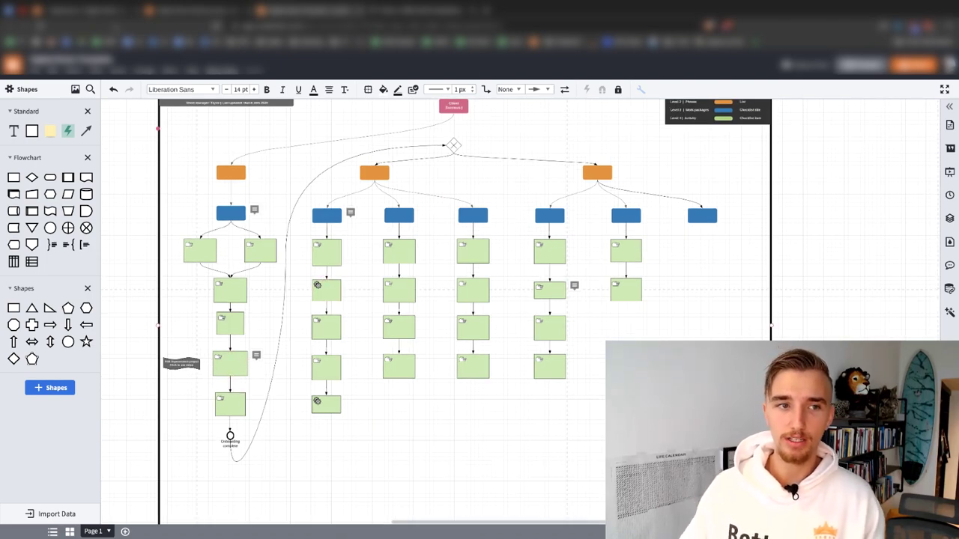
scroll(336, 334, "up", 3)
scroll(336, 334, "up", 2)
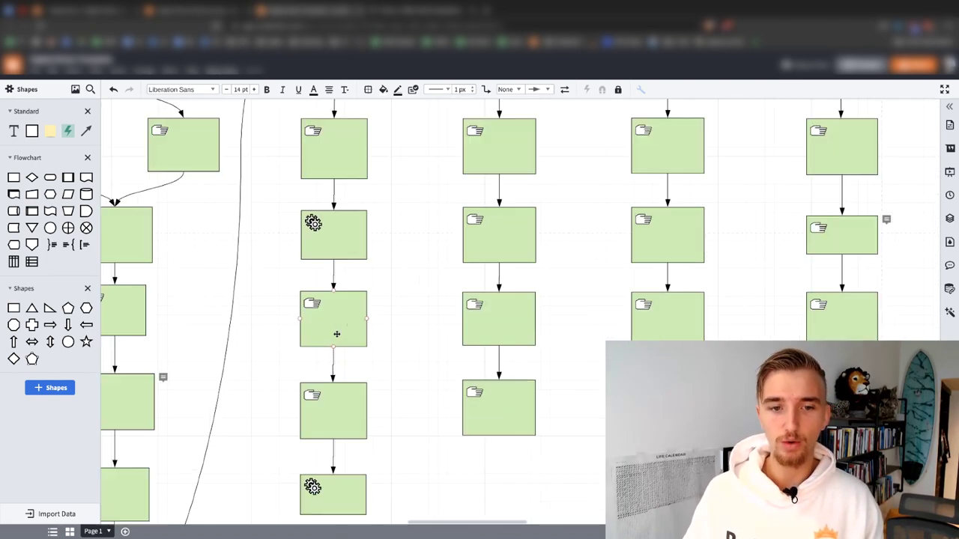
left_click(330, 227)
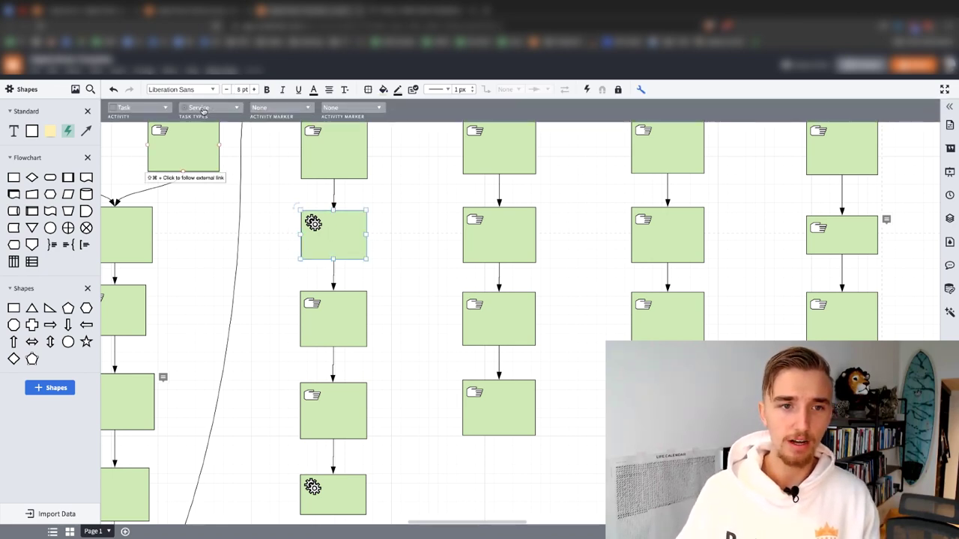
left_click(209, 110)
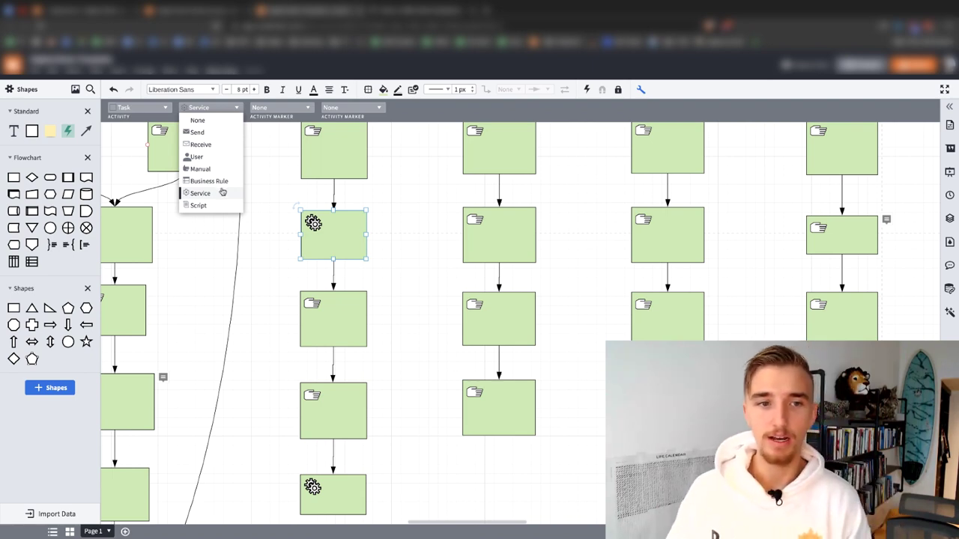
left_click(439, 230)
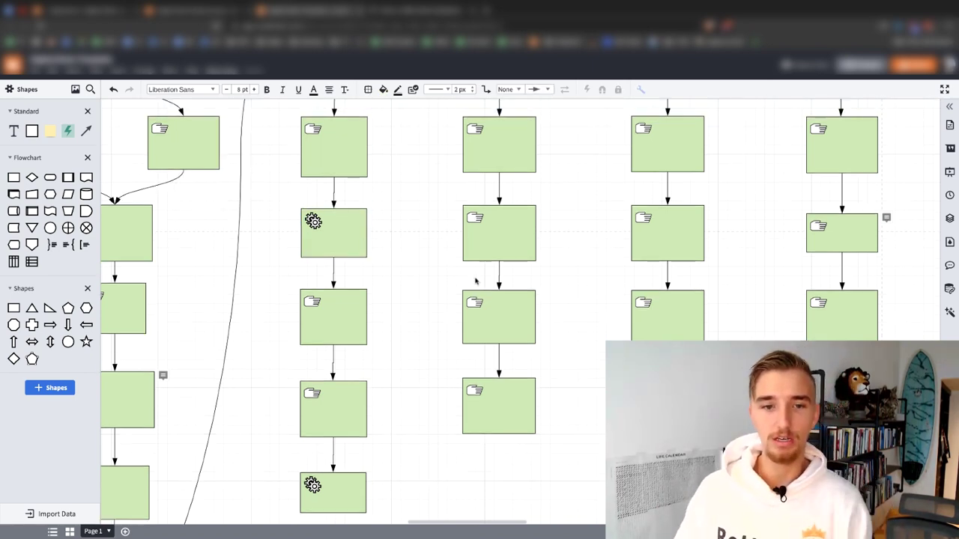
scroll(475, 281, "down", 3)
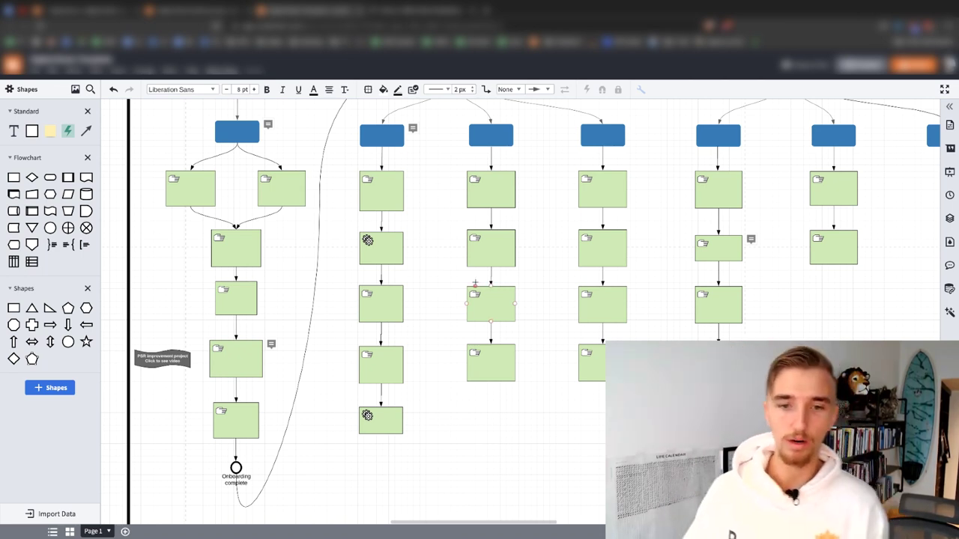
Zoom out of the Summary frame and scroll up to the Braindump board's sample items.
scroll(474, 284, "down", 5)
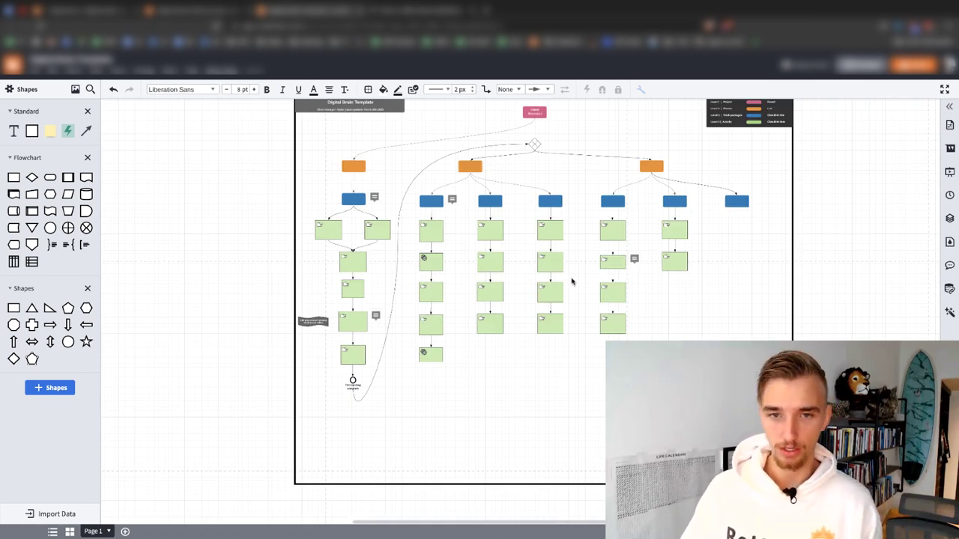
scroll(569, 281, "up", 1)
scroll(554, 295, "down", 2)
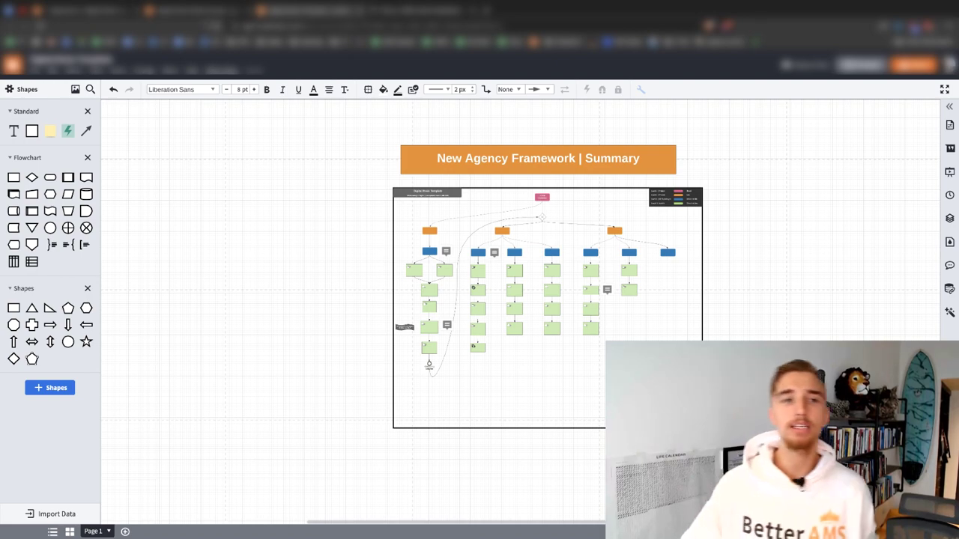
scroll(313, 282, "down", 3)
scroll(322, 270, "up", 5)
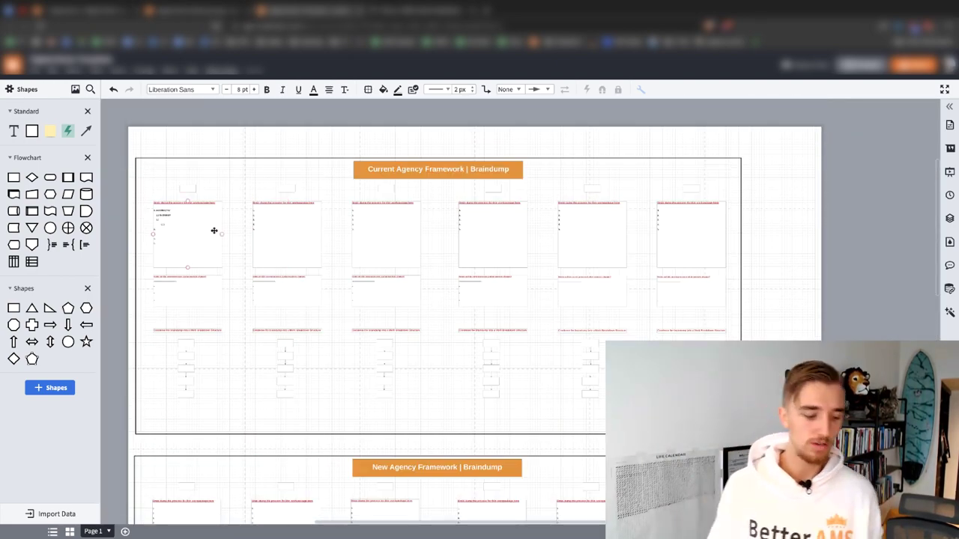